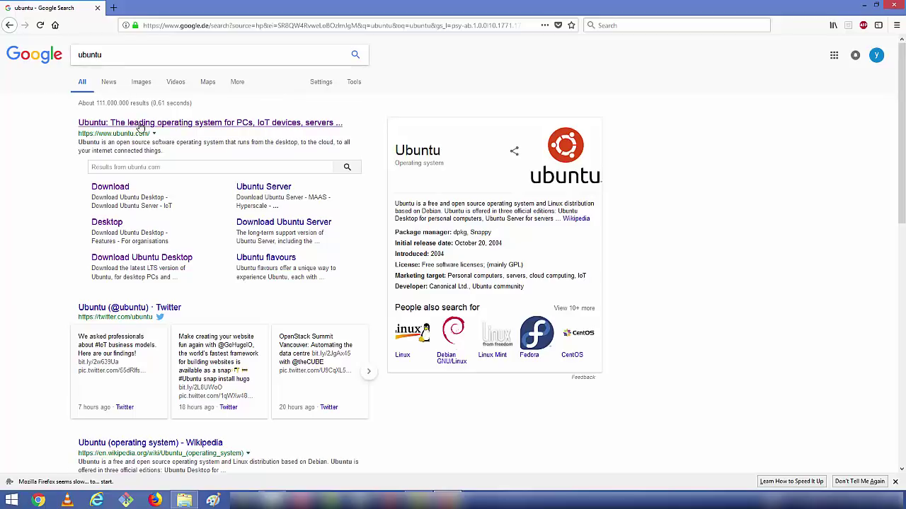
Step: Open the Ubuntu website from the search results and request the Ubuntu 18.04 LTS desktop download
click(267, 122)
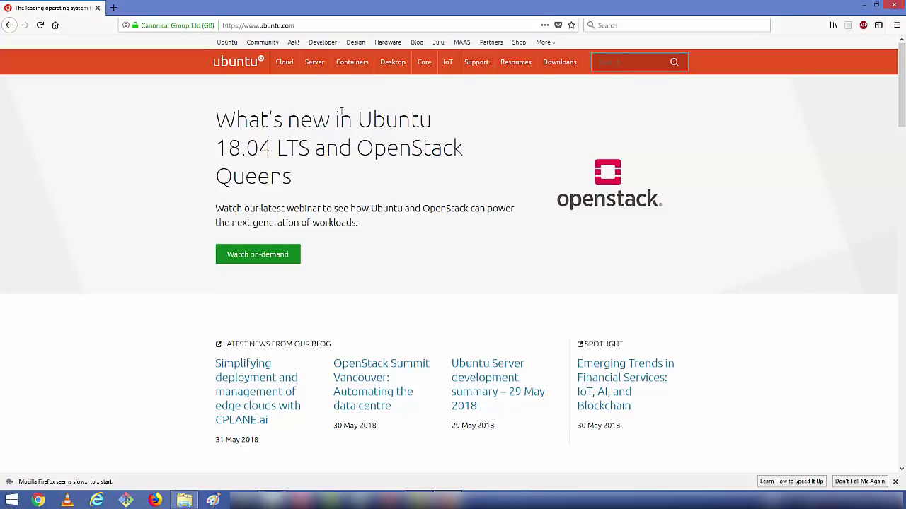
mouse_move(394, 67)
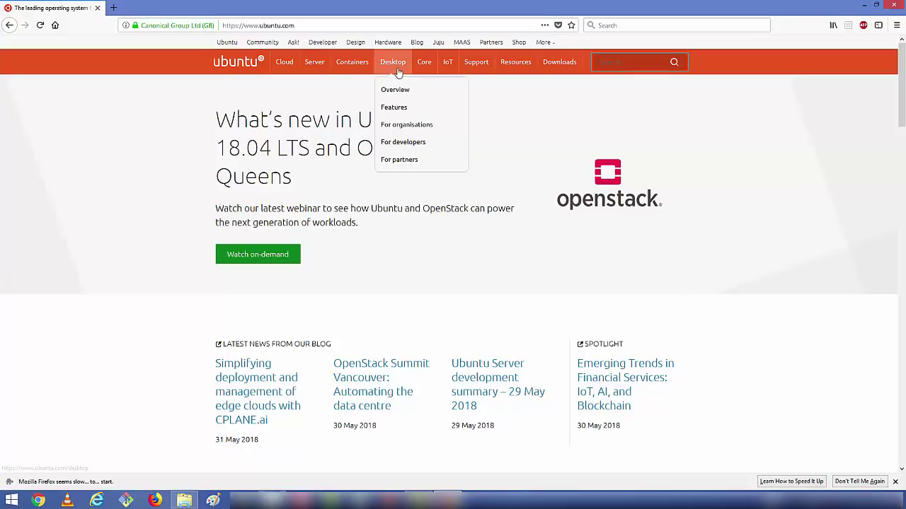
click(394, 67)
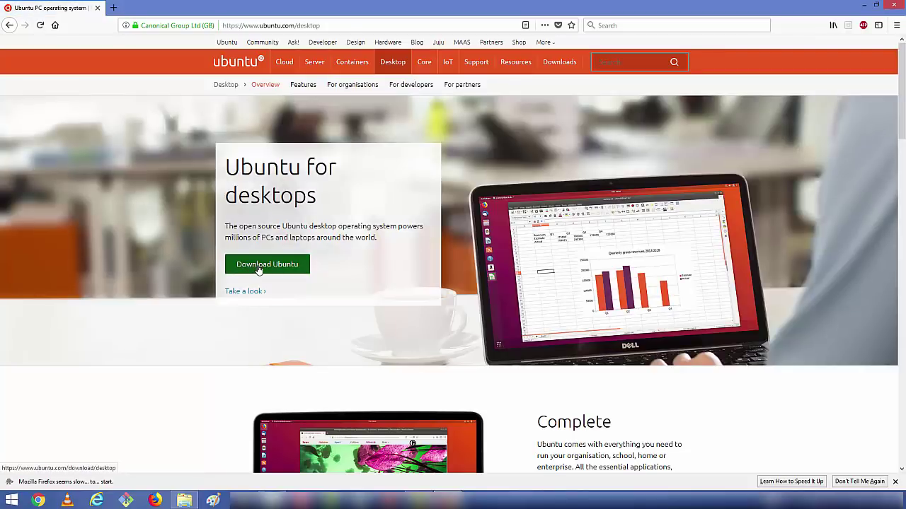
click(258, 266)
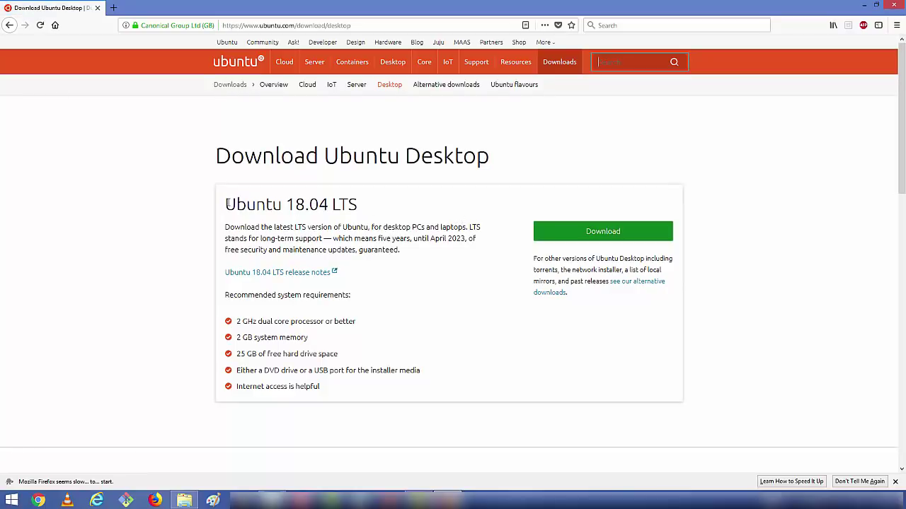
drag(226, 203, 329, 204)
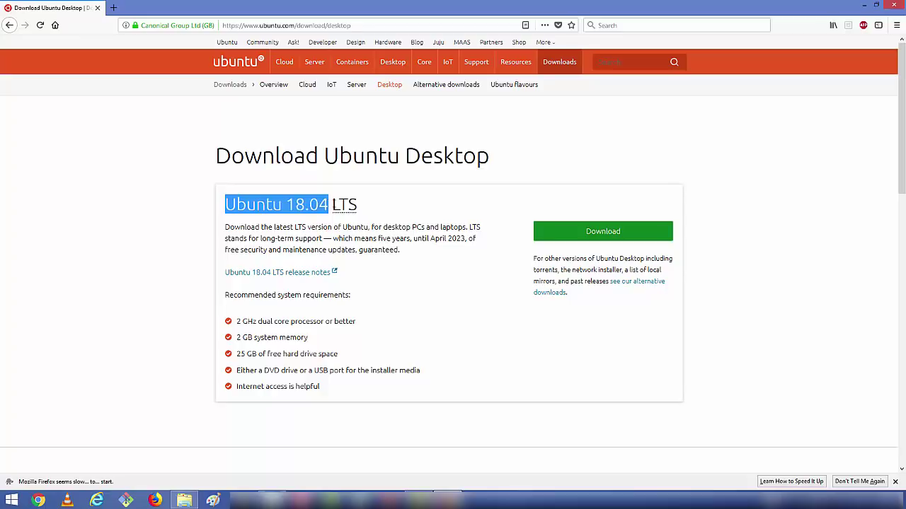
click(566, 241)
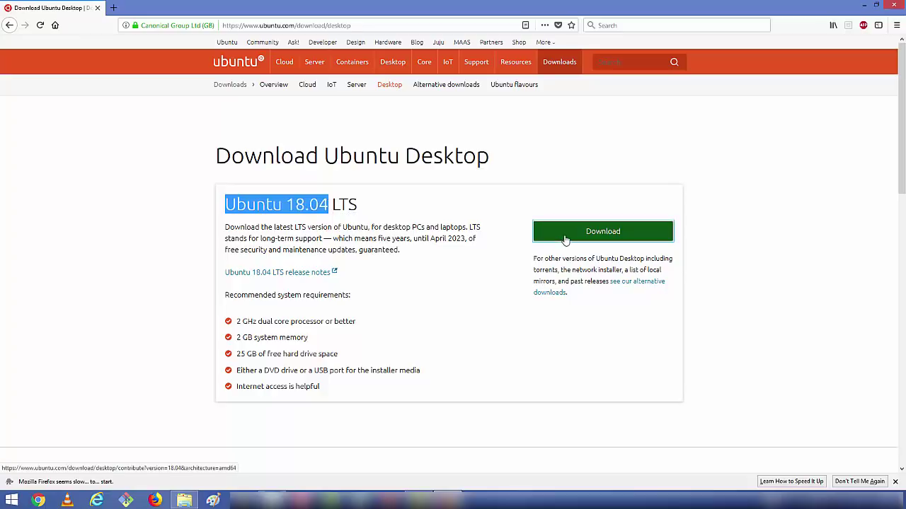
Step: Set all five contribution amounts to 0 and continue to the Ubuntu download
scroll(176, 149, down, 1)
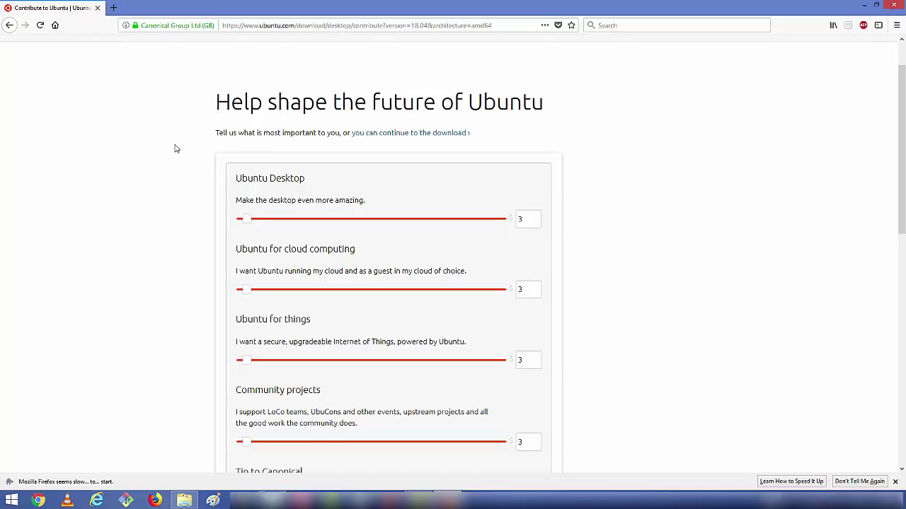
click(240, 222)
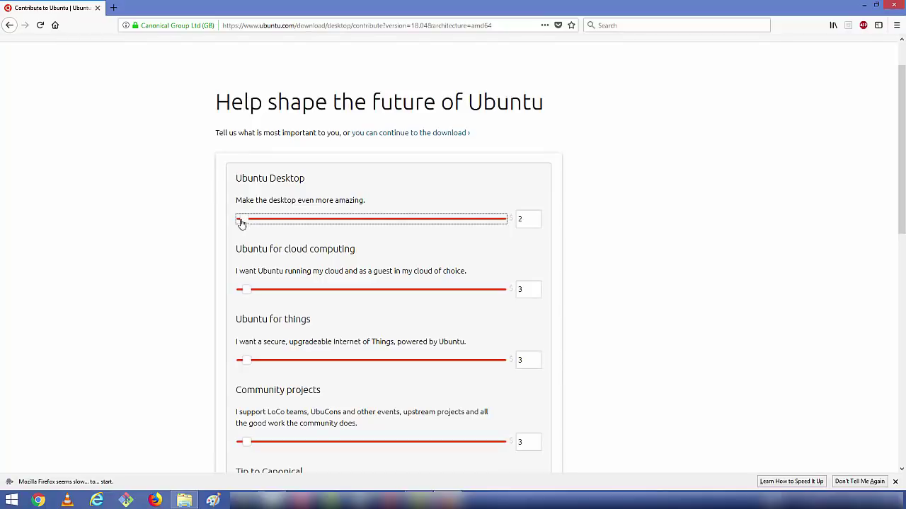
drag(241, 222, 233, 224)
drag(247, 290, 215, 291)
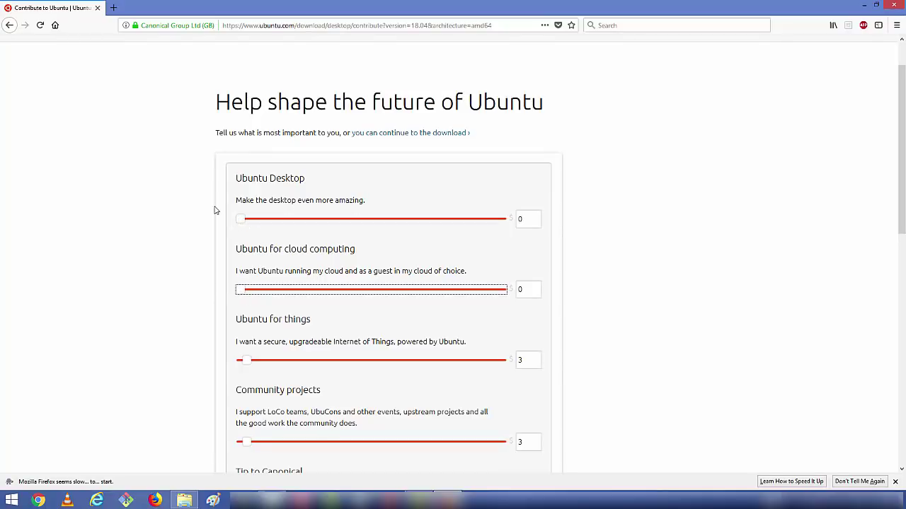
scroll(215, 210, down, 3)
drag(246, 201, 234, 204)
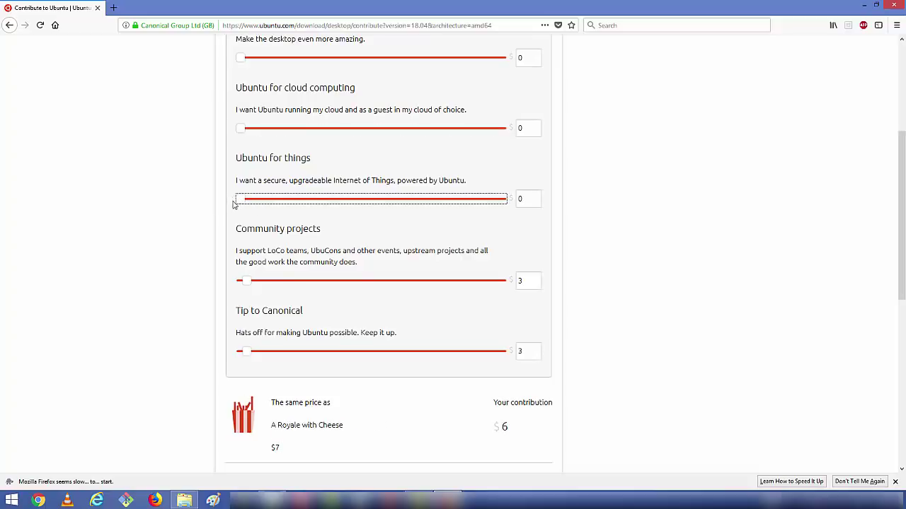
drag(242, 279, 213, 280)
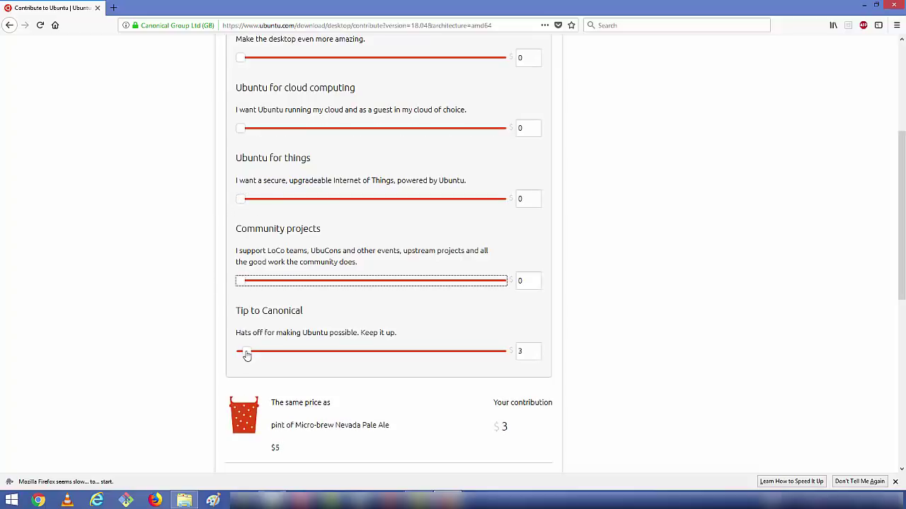
drag(246, 355, 194, 339)
scroll(196, 115, down, 6)
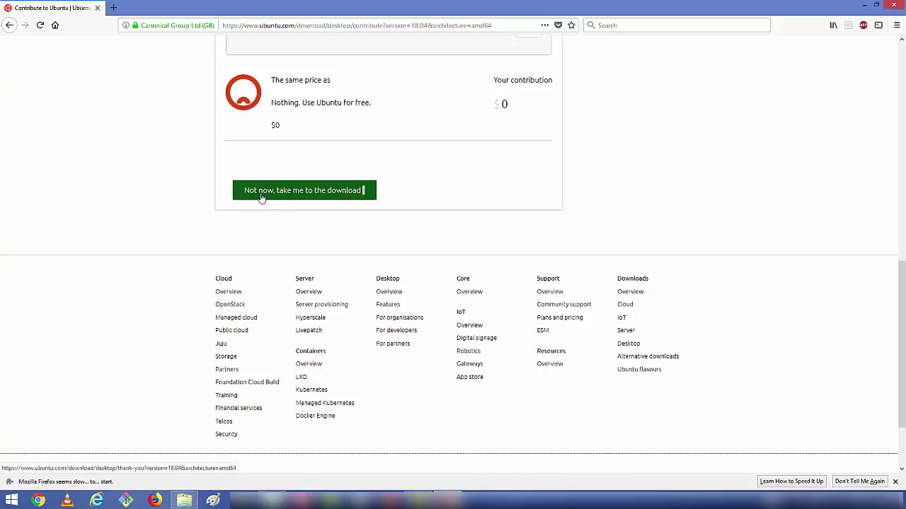
click(295, 197)
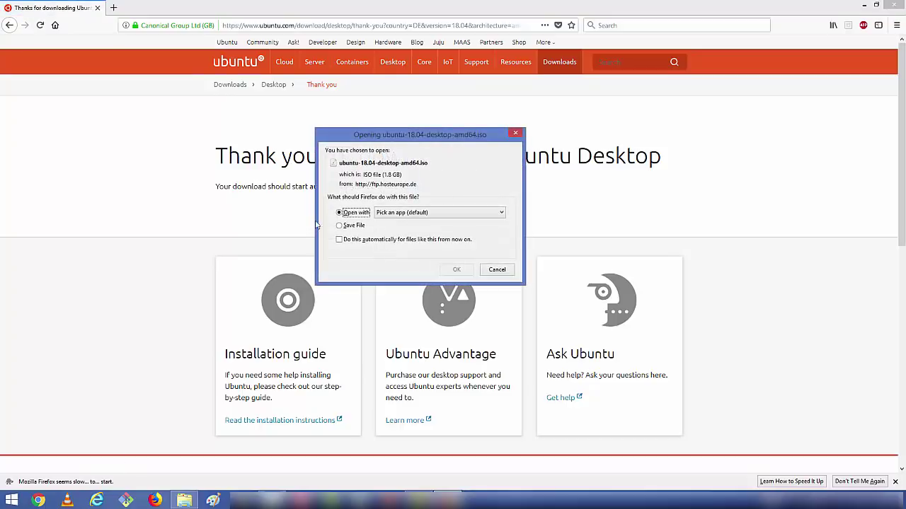
Step: Check the size of the Ubuntu ISO file in the download prompt and cancel the download
click(383, 177)
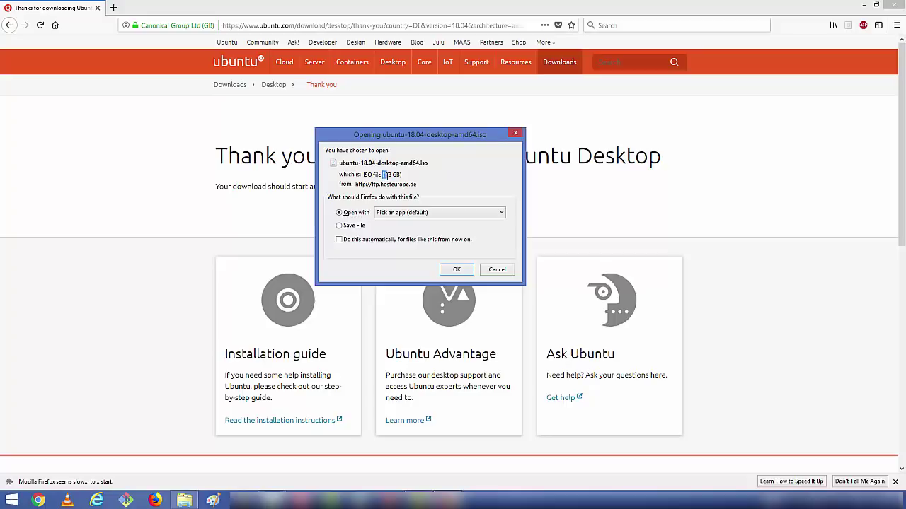
drag(385, 175, 398, 175)
click(388, 177)
click(498, 273)
Step: Check for ubuntu-18.04-desktop-amd64.iso in the iso_file folder and return to VMware Workstation 14 Player
click(877, 5)
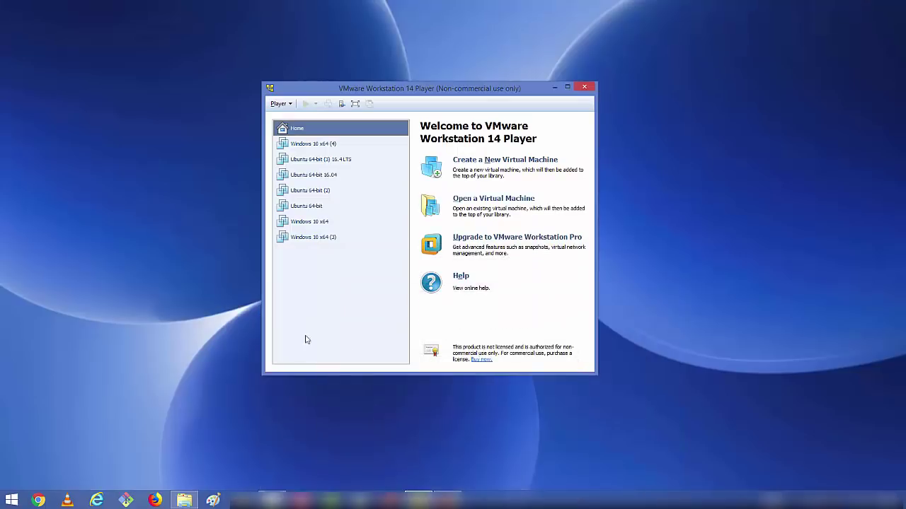
click(185, 500)
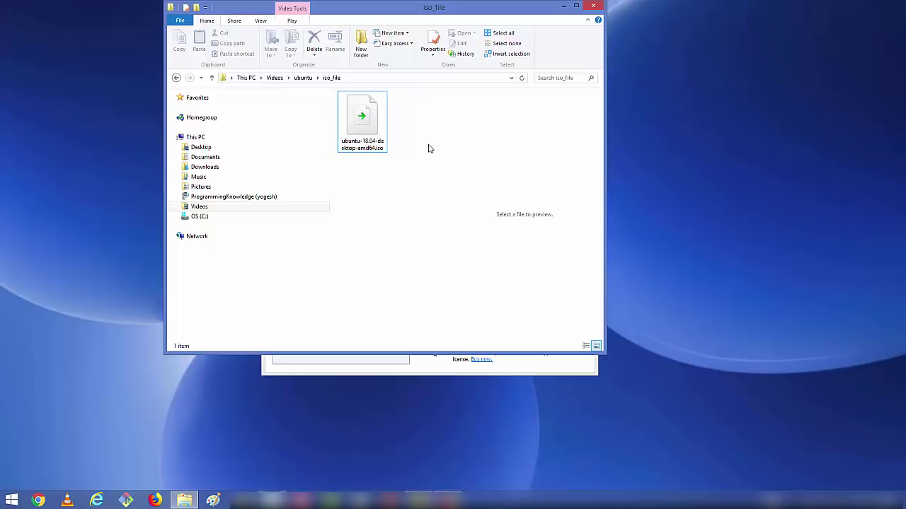
click(564, 5)
drag(479, 92, 477, 69)
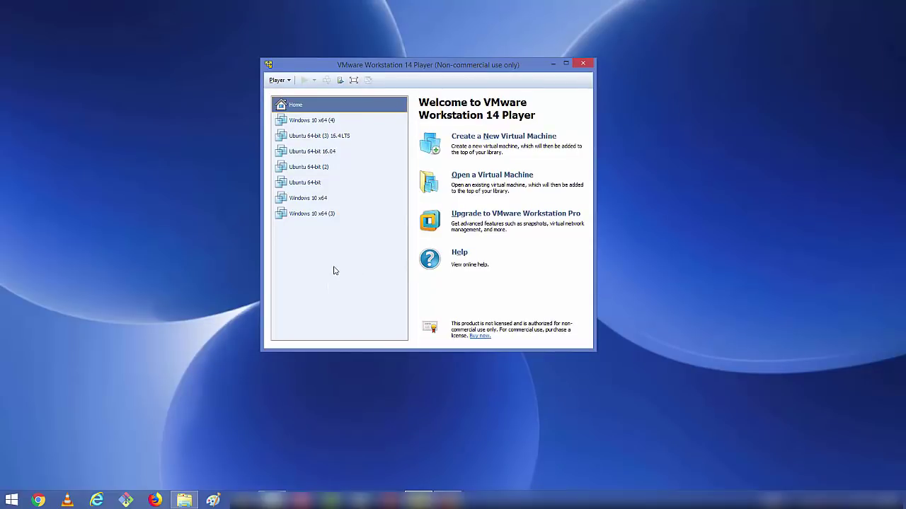
Step: Start a new virtual machine with the operating system installed later, choosing Linux and Ubuntu 64-bit as the guest system
click(491, 138)
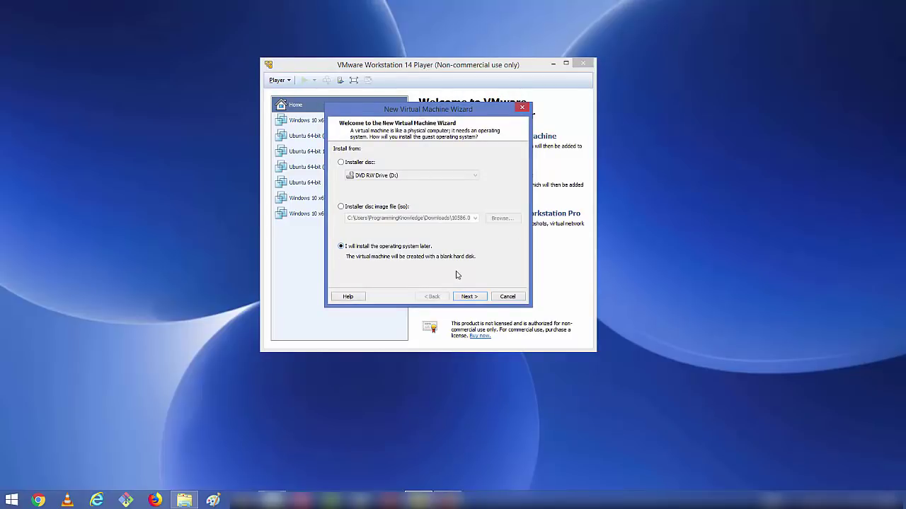
click(470, 297)
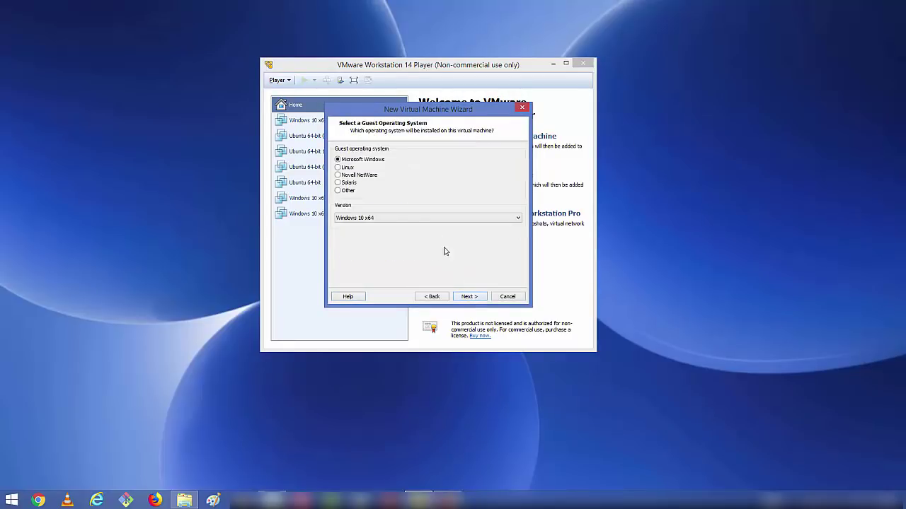
click(339, 168)
click(364, 218)
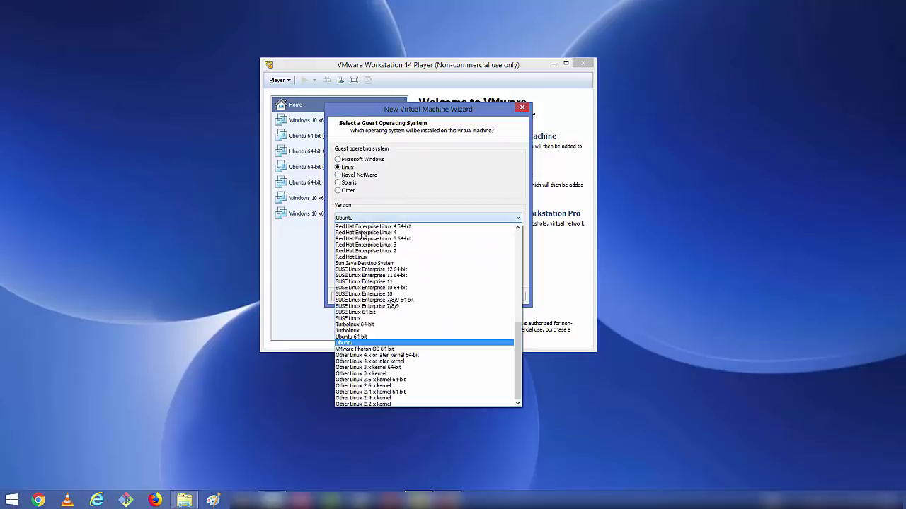
click(360, 337)
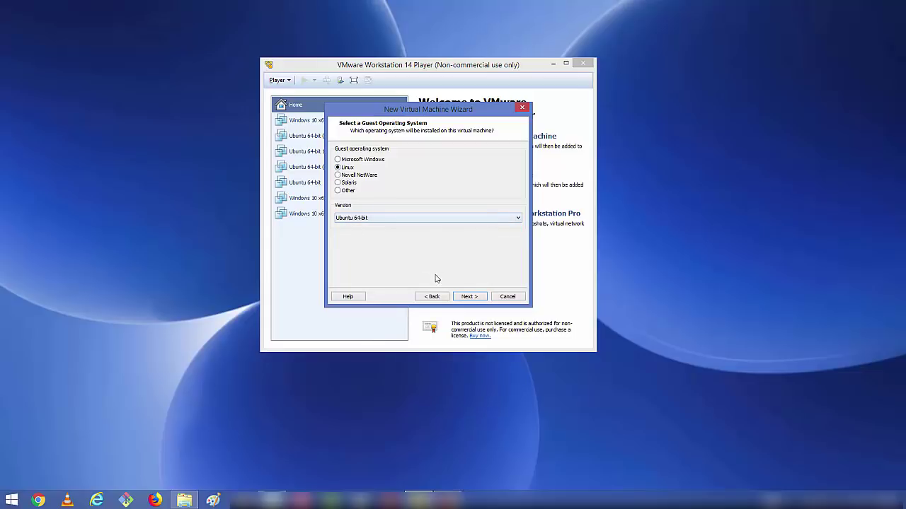
click(465, 297)
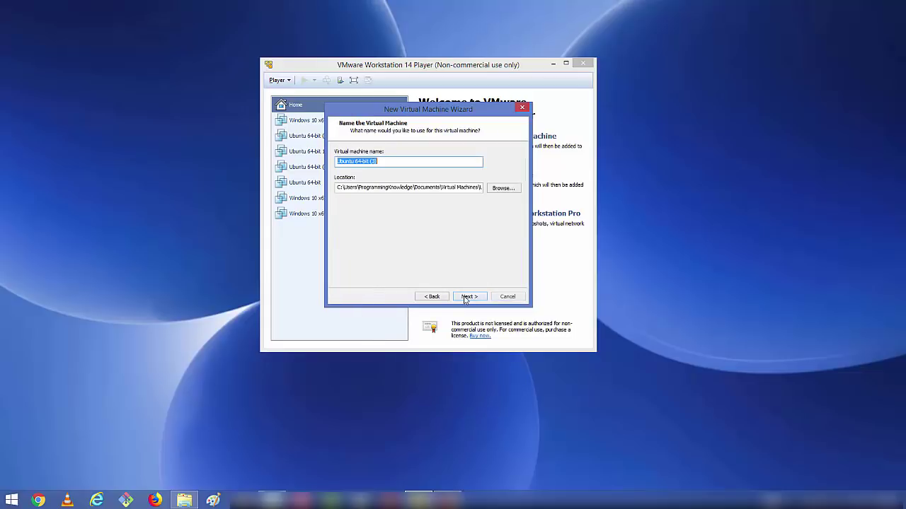
Step: Name the virtual machine "Ubuntu 64-bit 18.04" and accept its default location
click(380, 162)
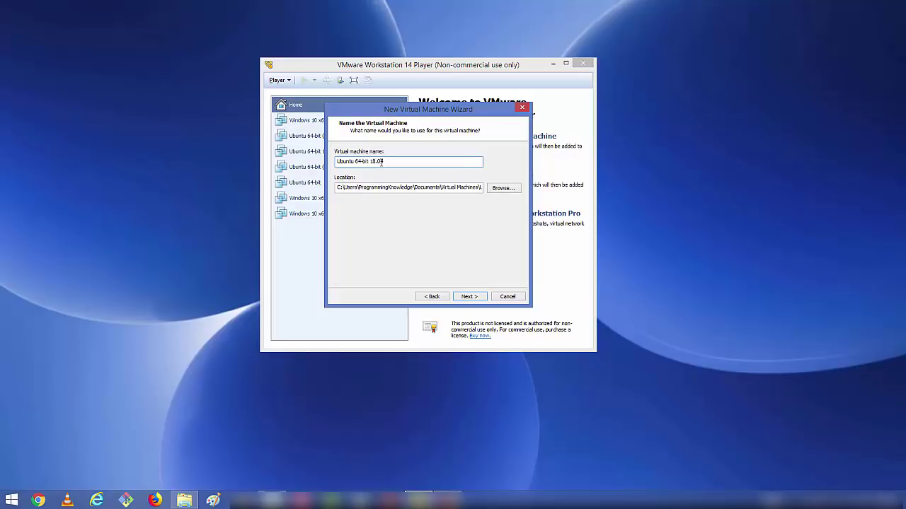
click(364, 187)
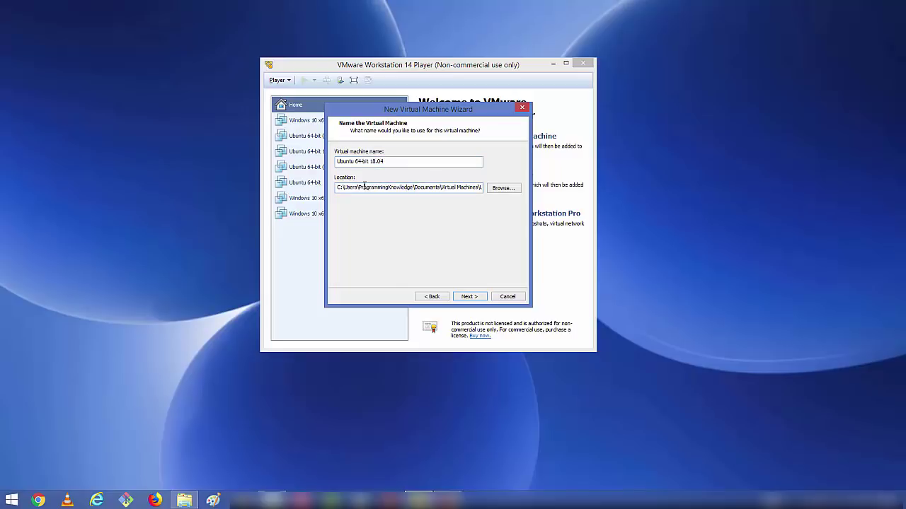
double_click(364, 186)
click(467, 298)
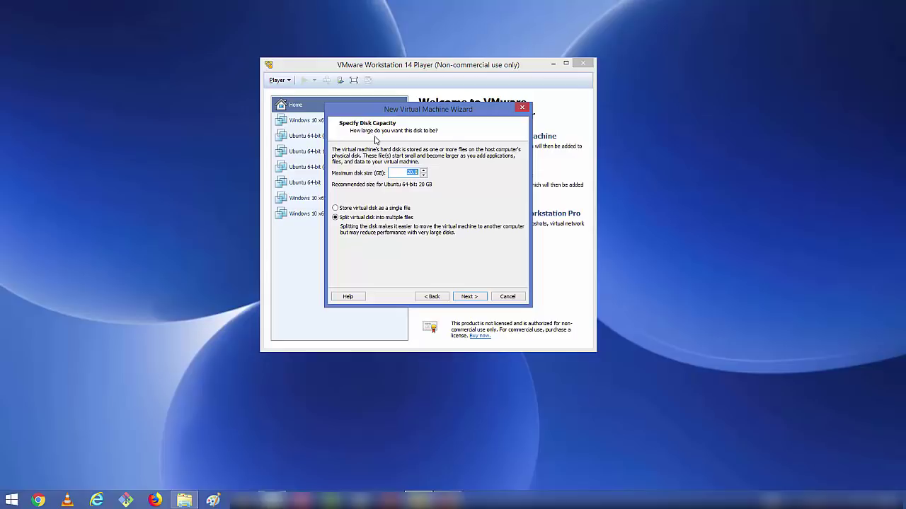
Step: Set the maximum disk size to 60 GB, split into multiple files, and finish creating the virtual machine
click(403, 172)
drag(410, 172, 404, 173)
click(470, 296)
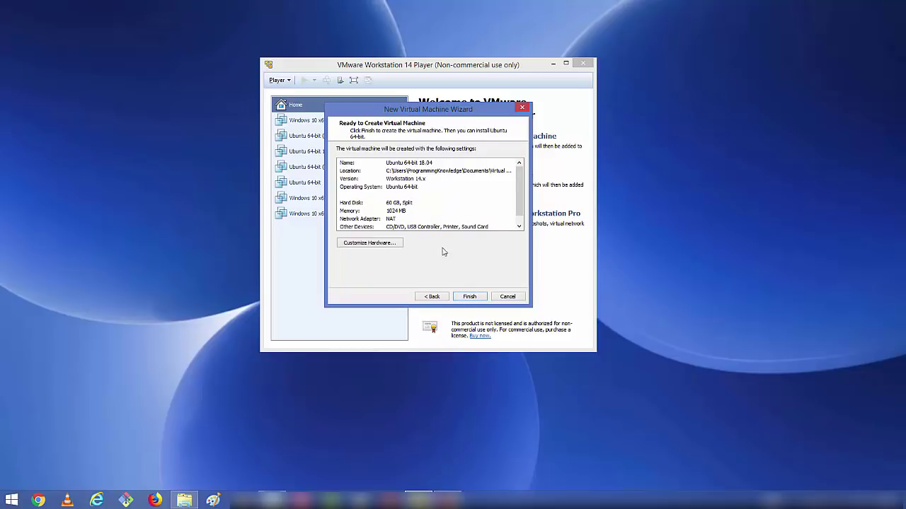
click(468, 298)
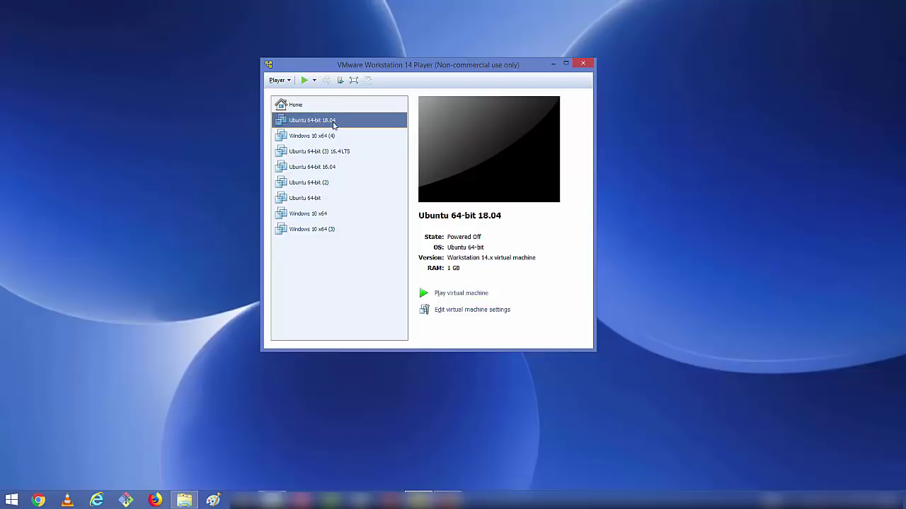
Step: Edit the Ubuntu 64-bit 18.04 machine's settings to allocate 4392 MB of memory and 4 processor cores
click(457, 311)
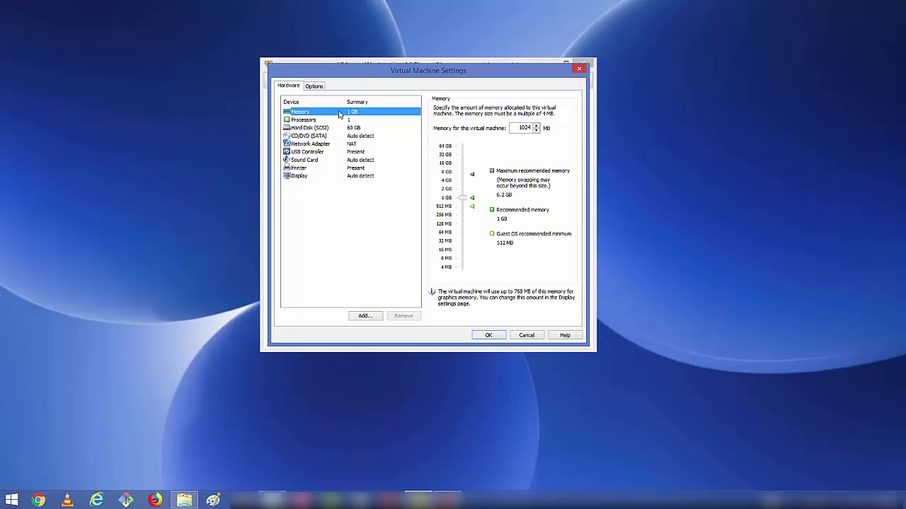
drag(463, 198, 464, 183)
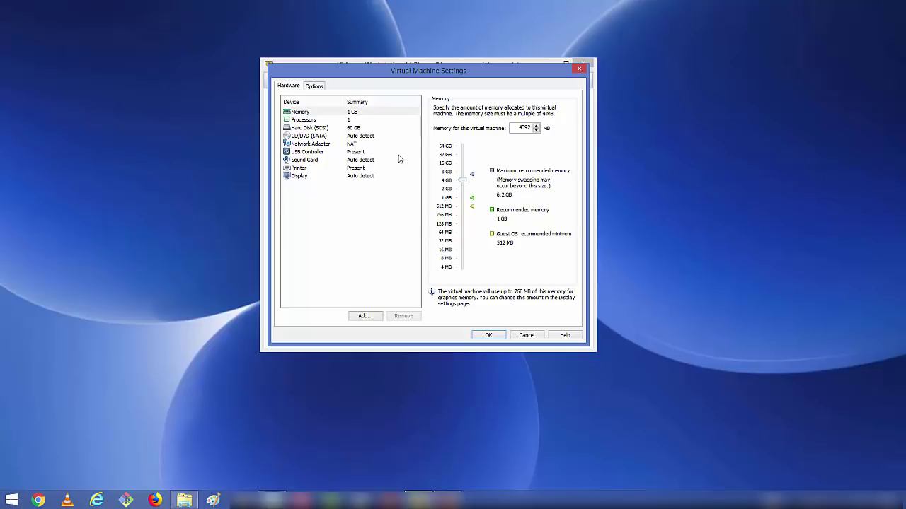
click(304, 121)
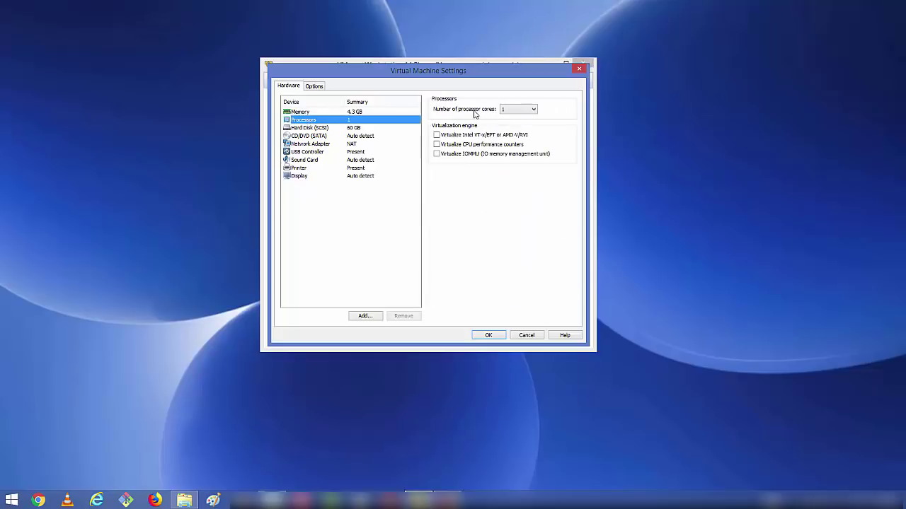
click(506, 109)
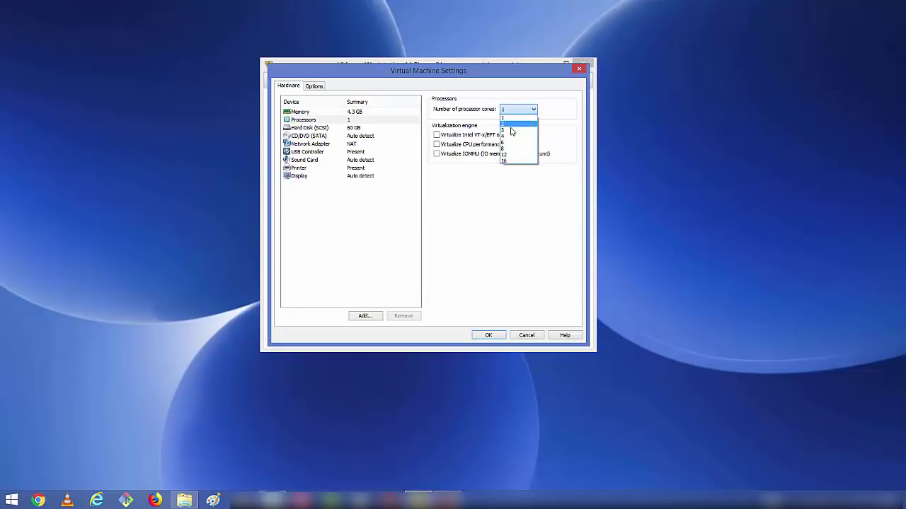
click(512, 137)
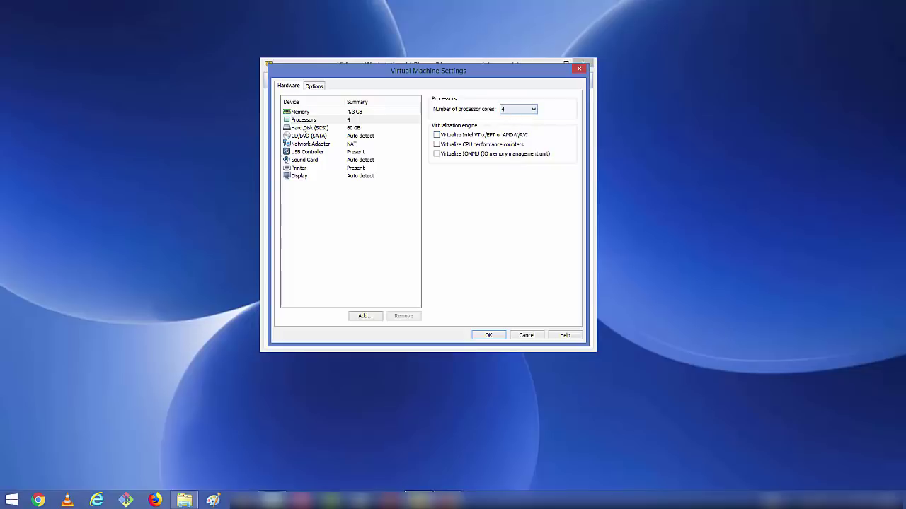
Step: Set the virtual machine's CD/DVD drive to use an ISO image file and start browsing for the image
click(305, 130)
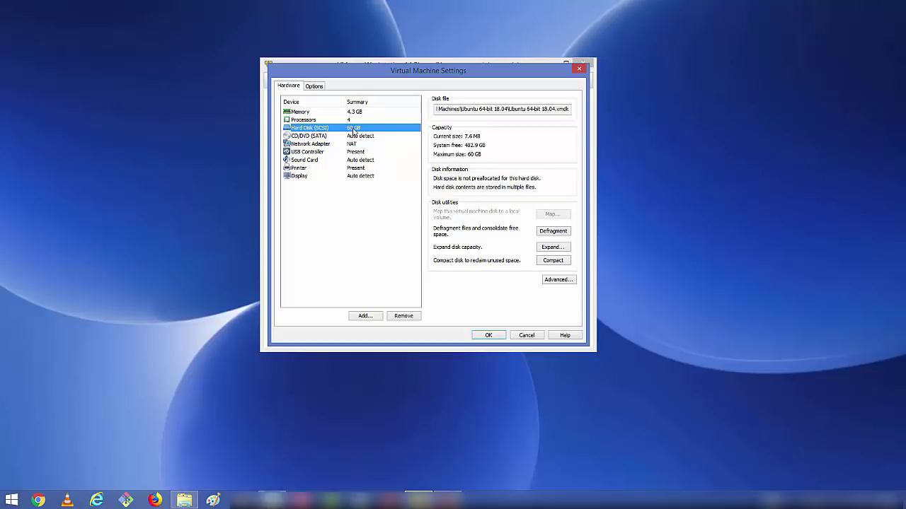
click(306, 136)
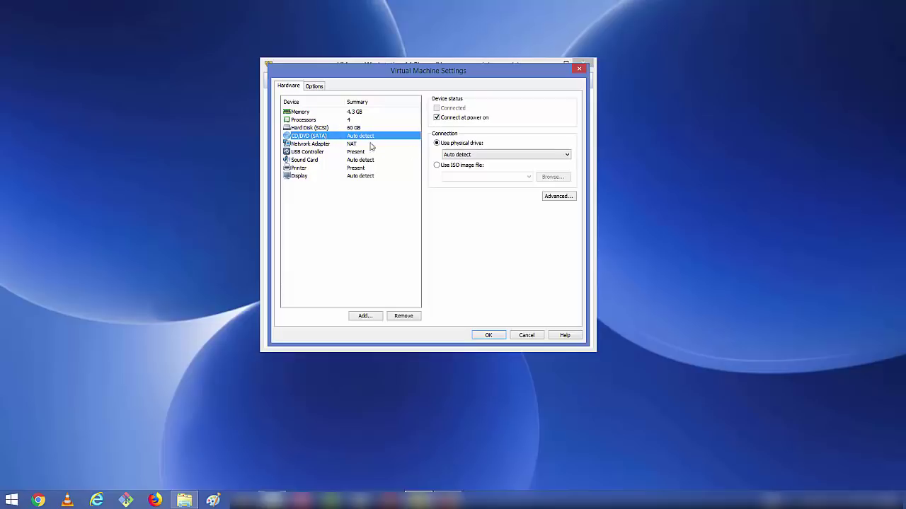
click(437, 165)
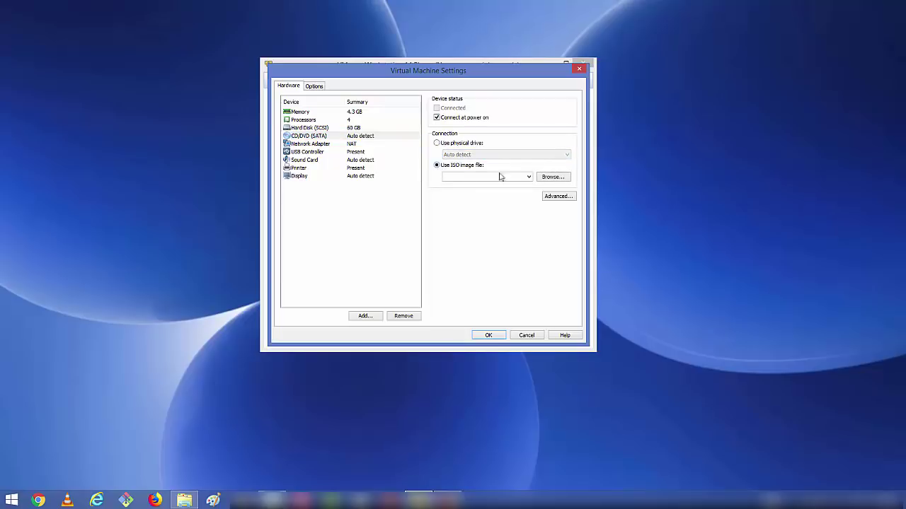
click(545, 181)
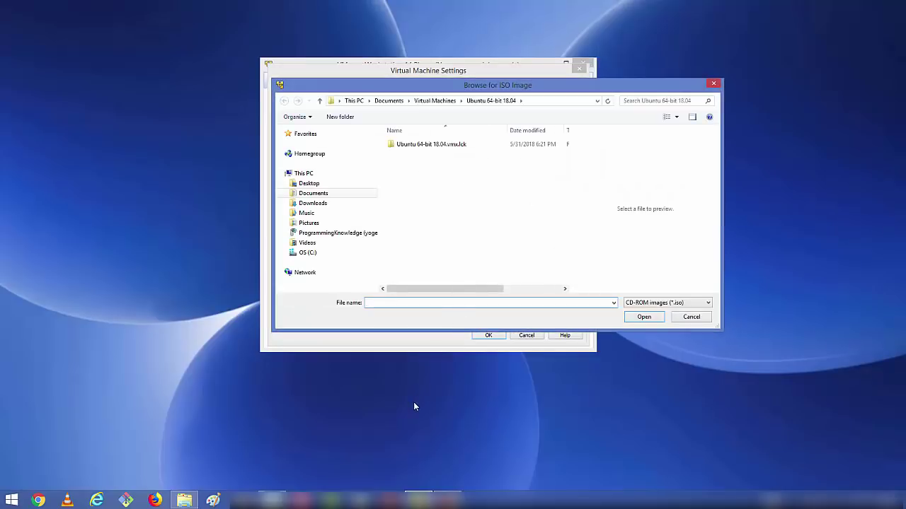
Step: Copy the path of the iso_file folder from File Explorer and go to that folder in the ISO browse dialog
click(183, 499)
click(429, 80)
key(ctrl+c)
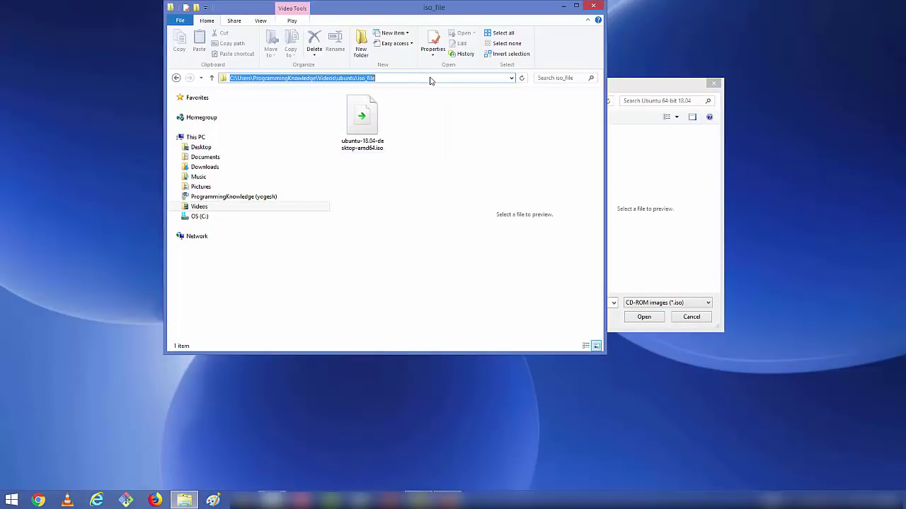
click(654, 174)
click(552, 104)
key(ctrl+v)
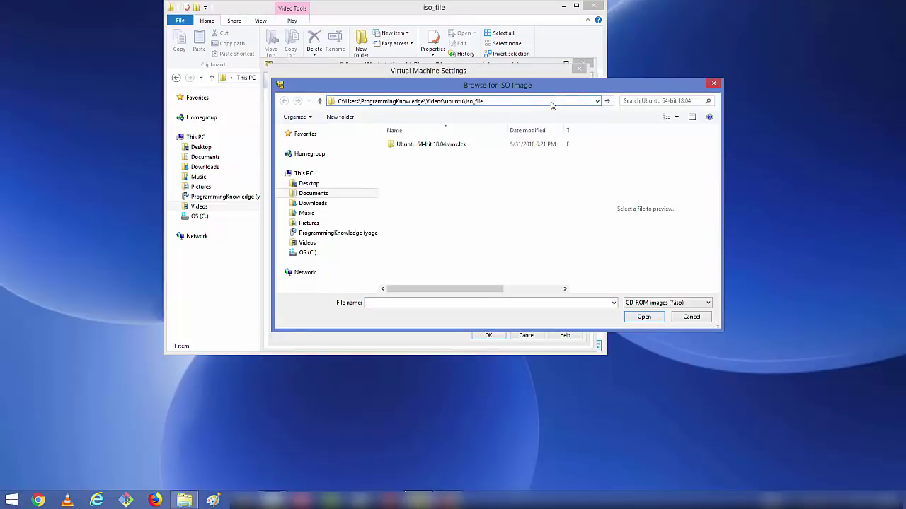
key(Return)
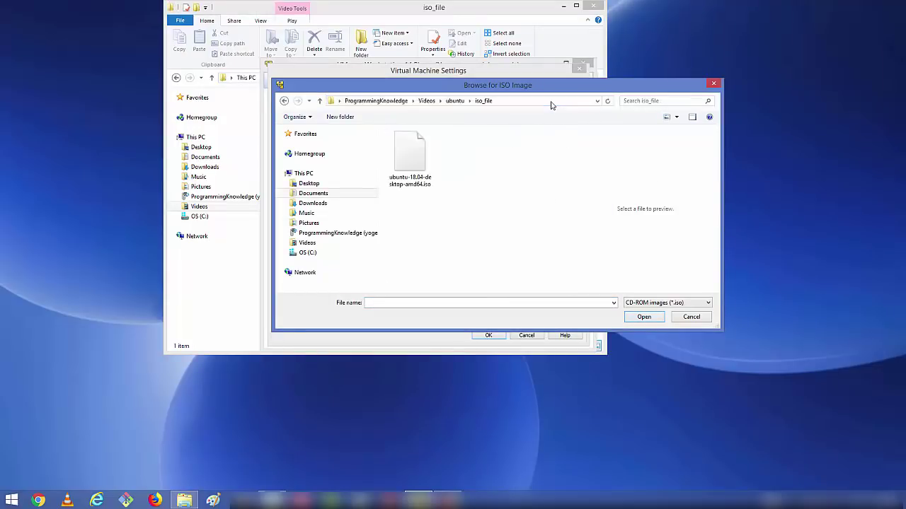
Step: Choose ubuntu-18.04-desktop-amd64.iso as the drive's image, save the machine settings and minimize the folder window
click(425, 160)
click(641, 318)
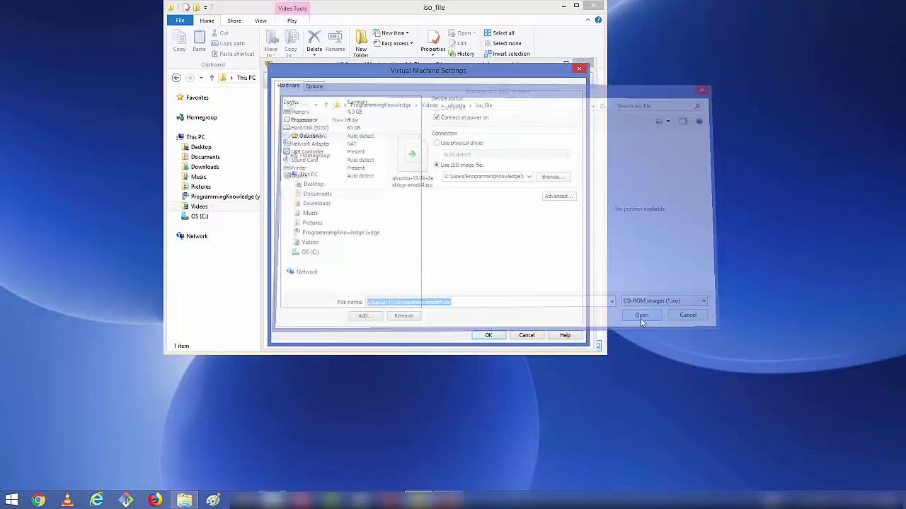
click(491, 336)
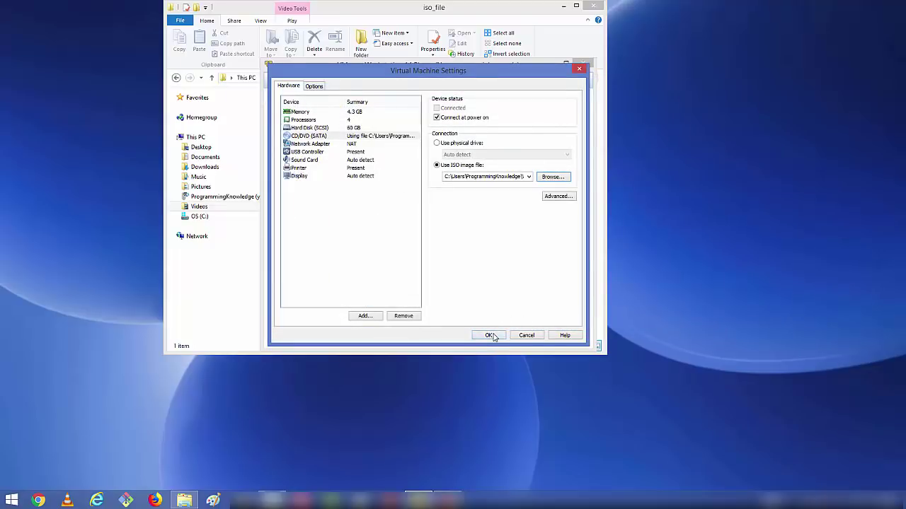
click(558, 7)
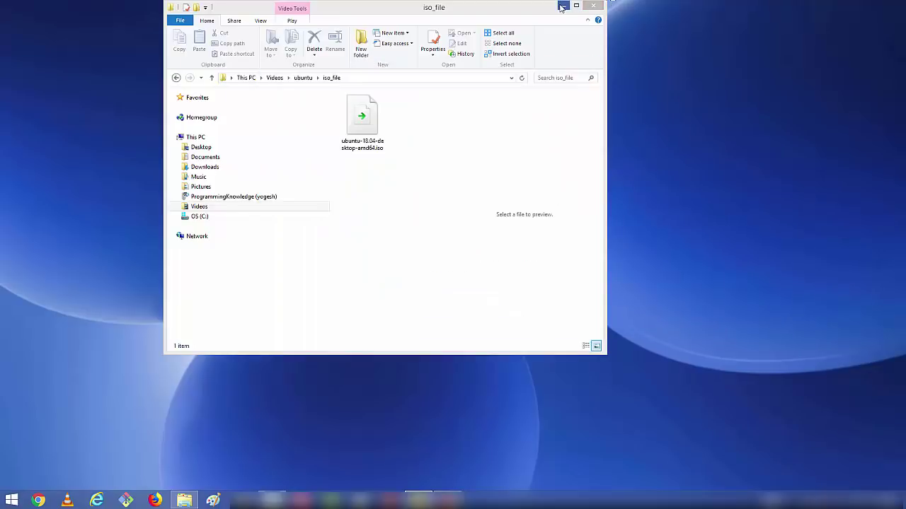
click(563, 7)
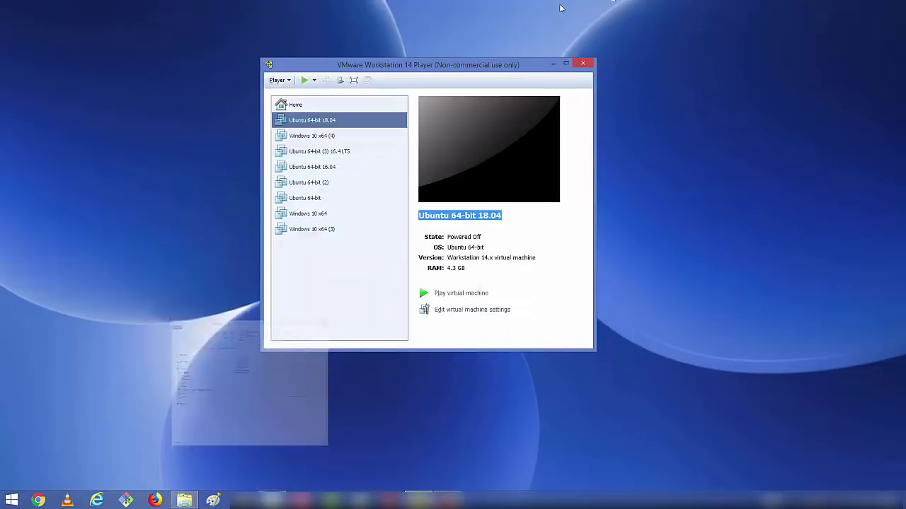
Step: Power on the Ubuntu 64-bit 18.04 machine and download VMware Tools for Linux, moving the update window clear of the installer
click(461, 296)
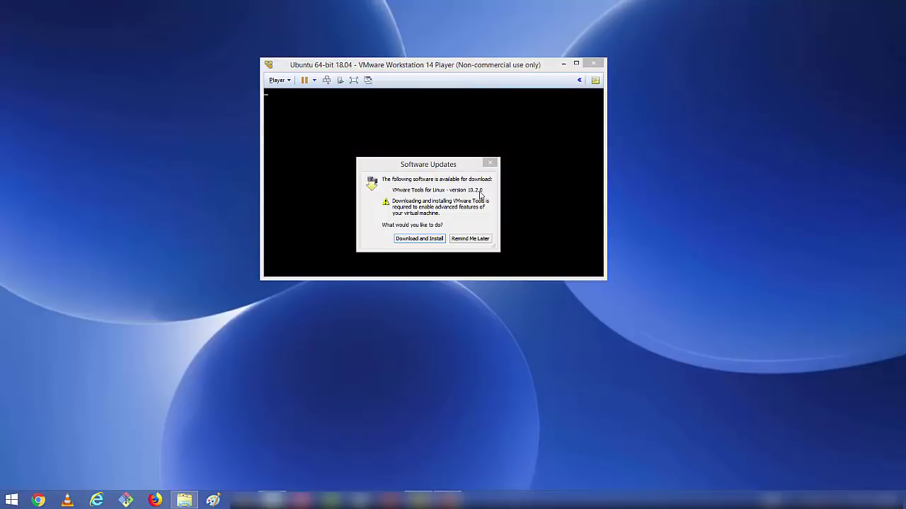
click(417, 239)
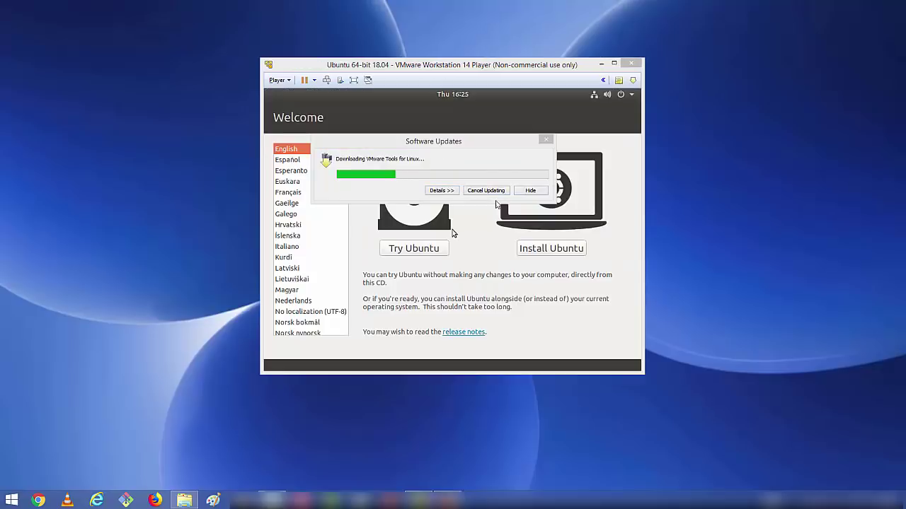
drag(471, 146, 804, 62)
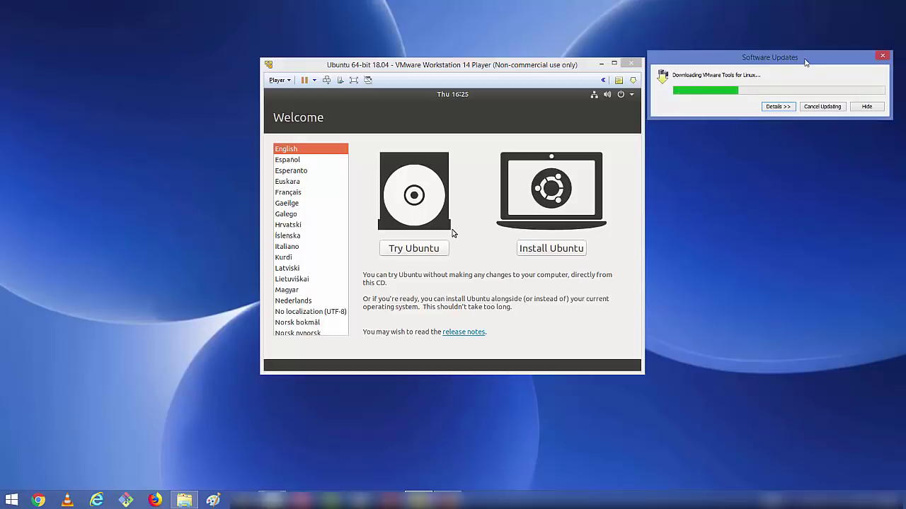
Step: Start the Ubuntu installation in English and continue with the standard German keyboard layout
click(473, 190)
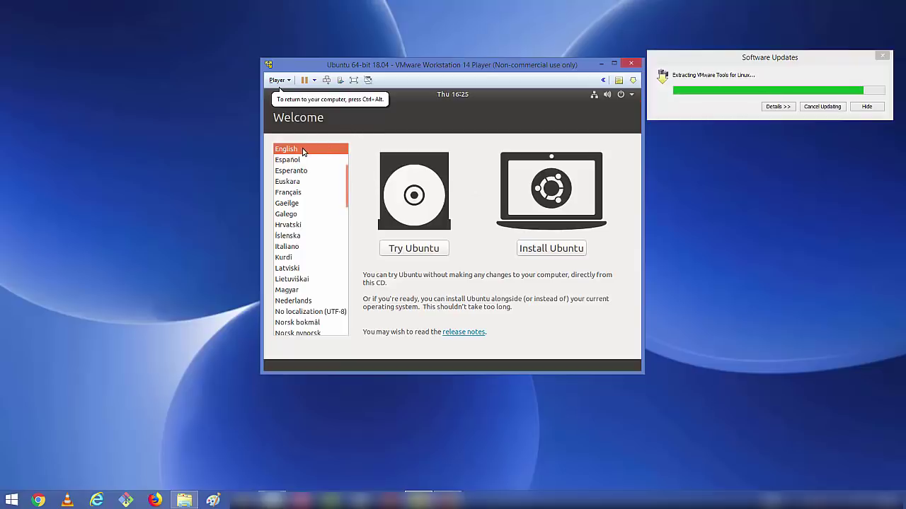
click(534, 253)
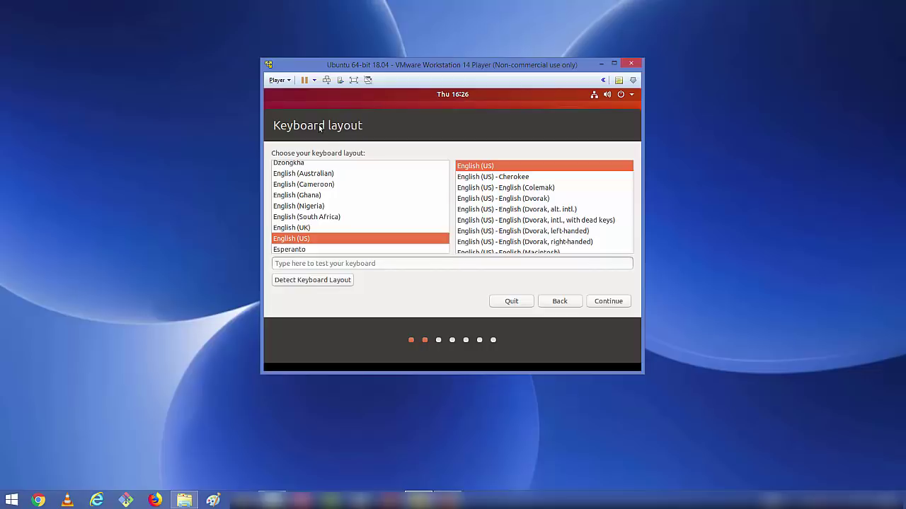
click(305, 187)
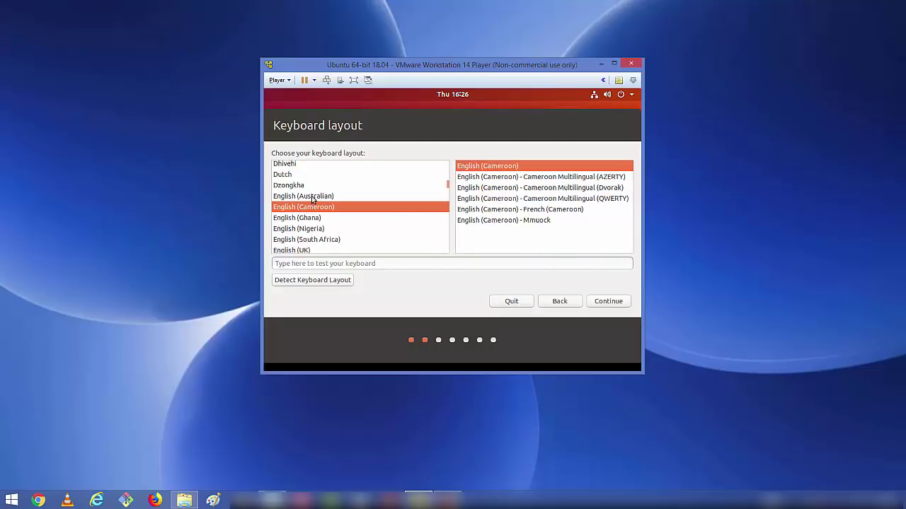
scroll(311, 197, down, 1)
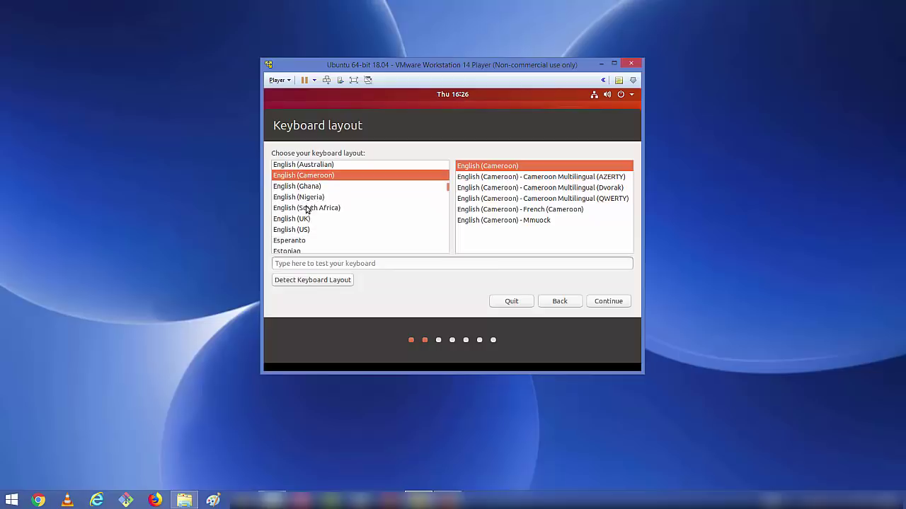
click(307, 210)
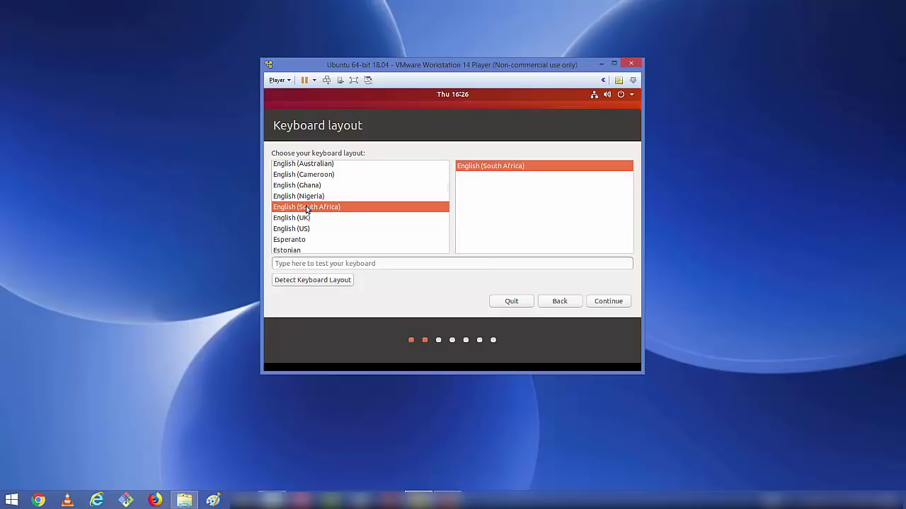
text(g)
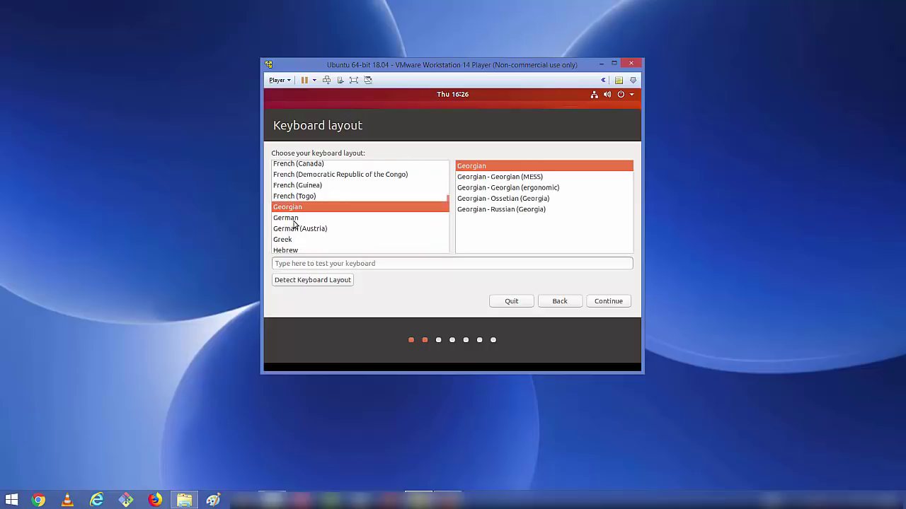
click(291, 219)
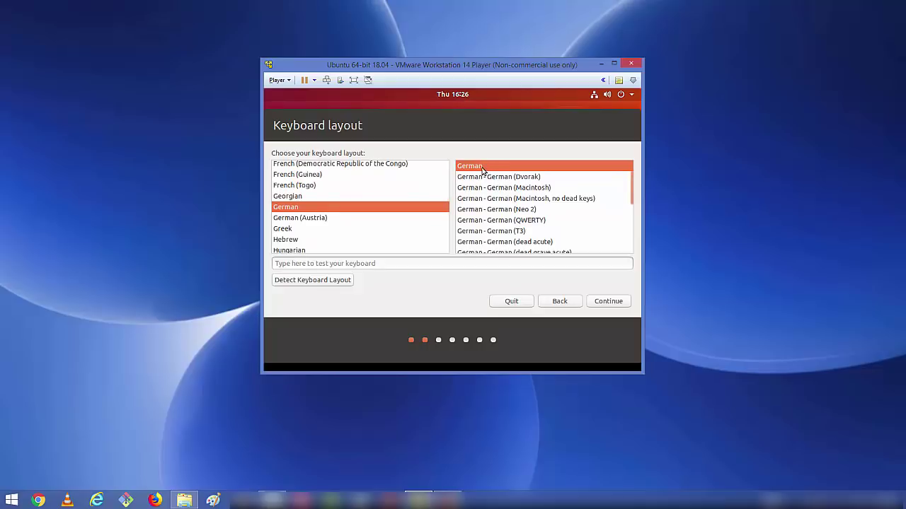
click(604, 302)
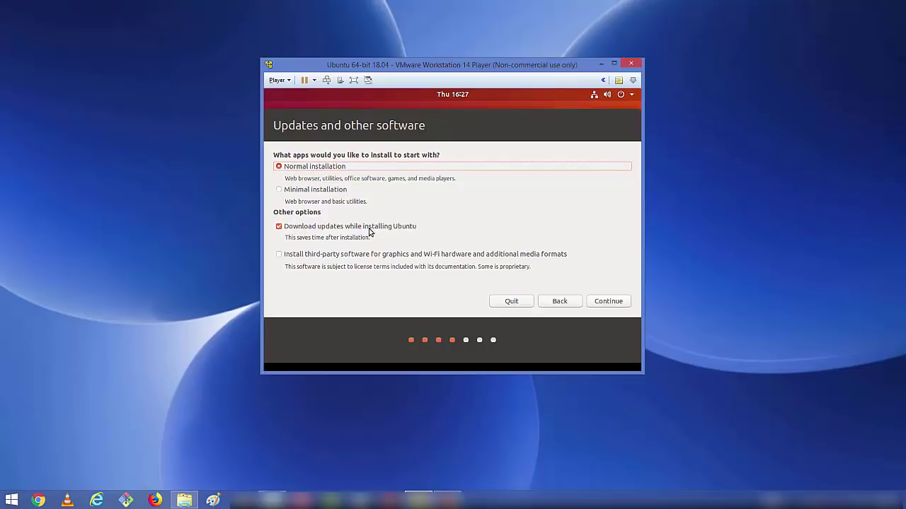
Step: Add third-party software to the normal installation, and confirm erasing the disk to install Ubuntu
click(278, 256)
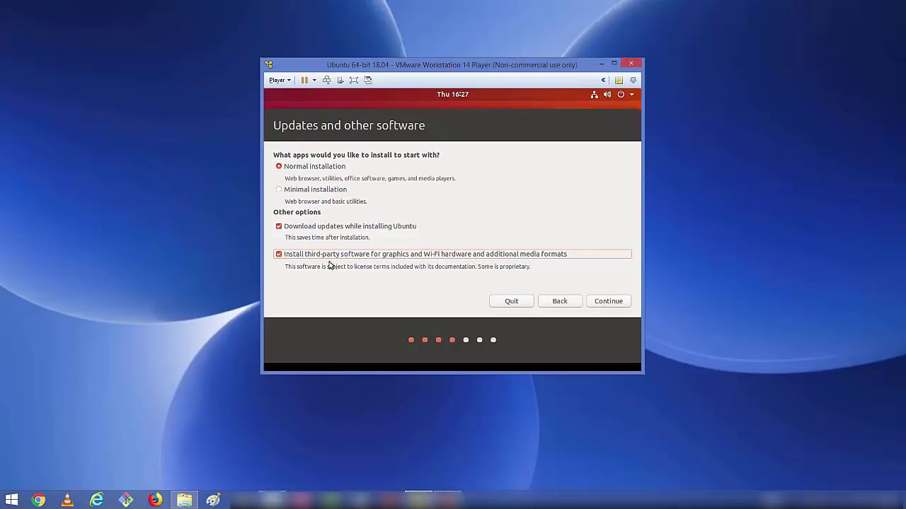
click(600, 306)
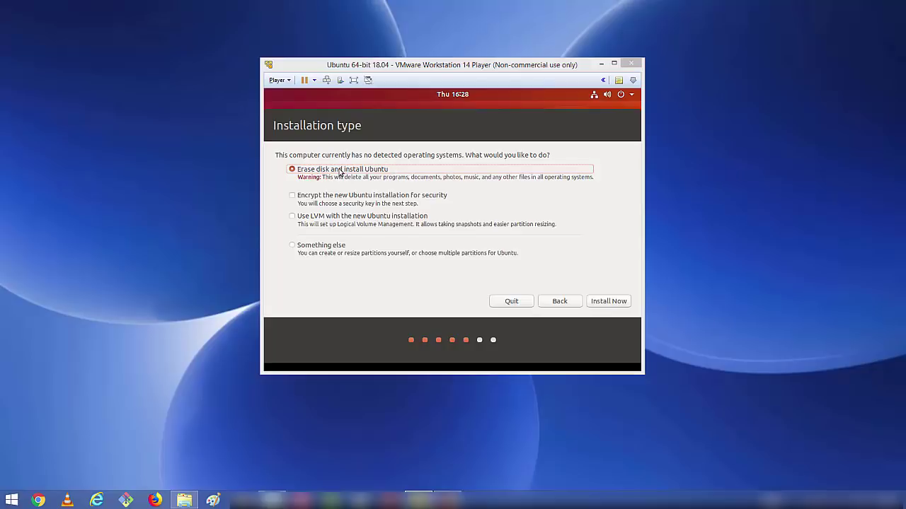
click(603, 305)
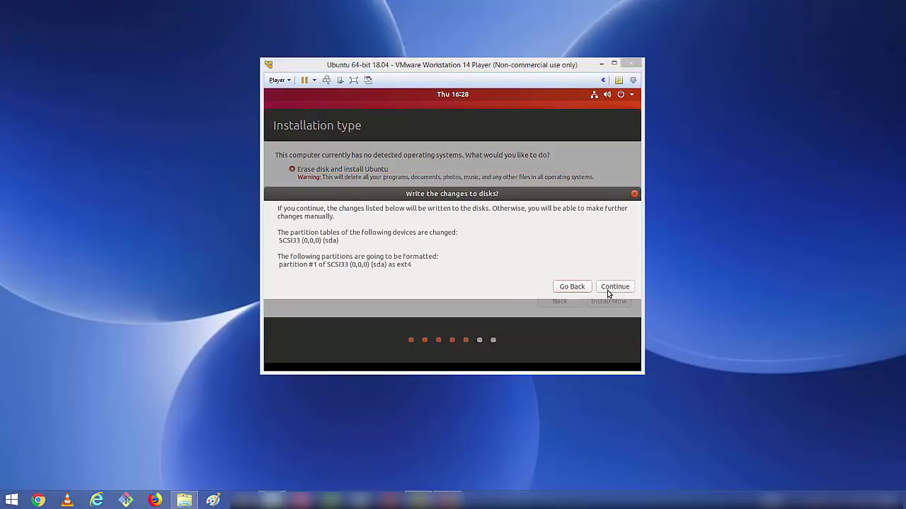
click(608, 291)
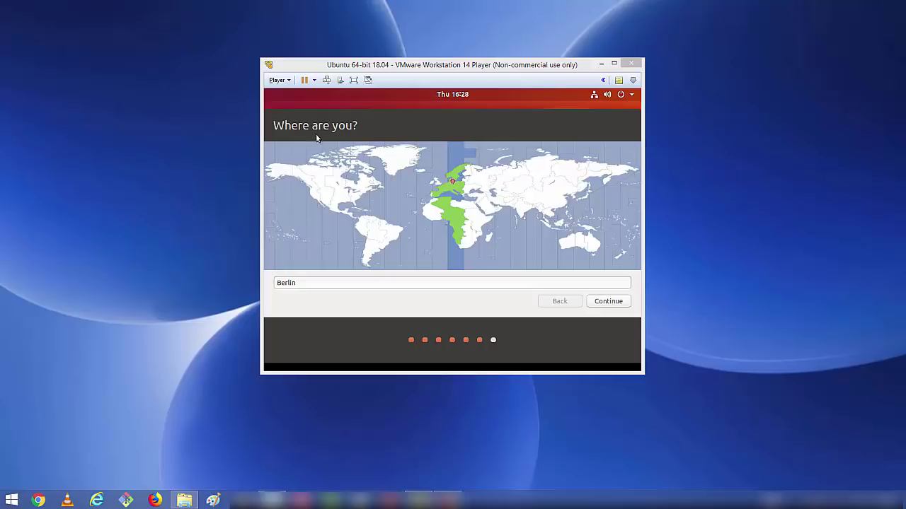
Step: Accept Berlin as the location for the new Ubuntu system
click(301, 286)
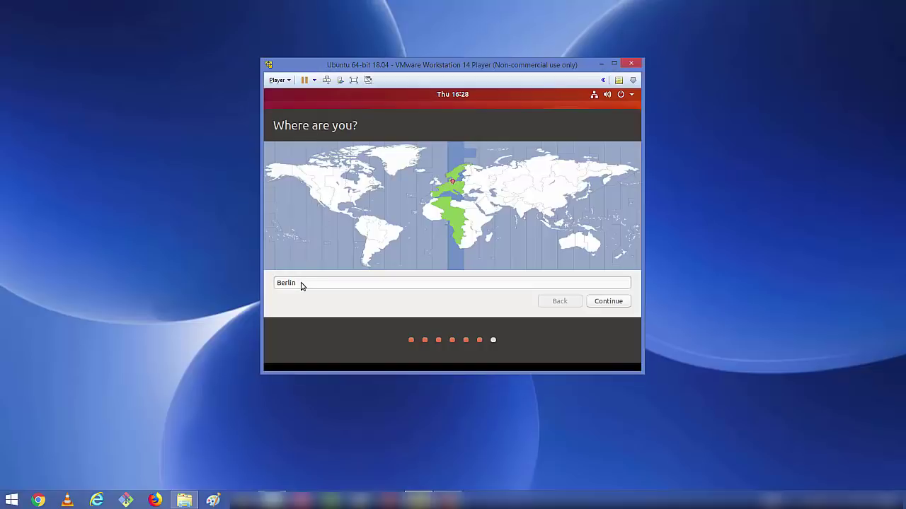
click(606, 307)
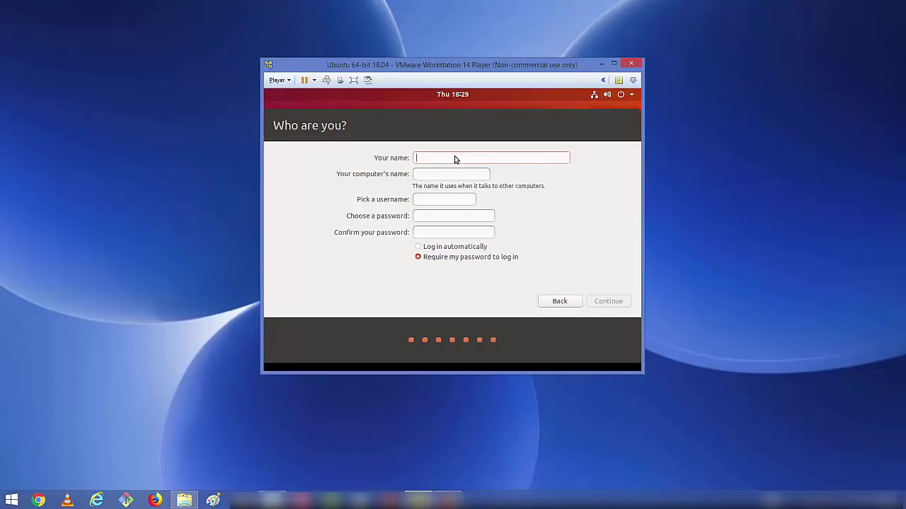
Step: Enter codebind as the account name and shorten the computer's name to codebind
text(codebind)
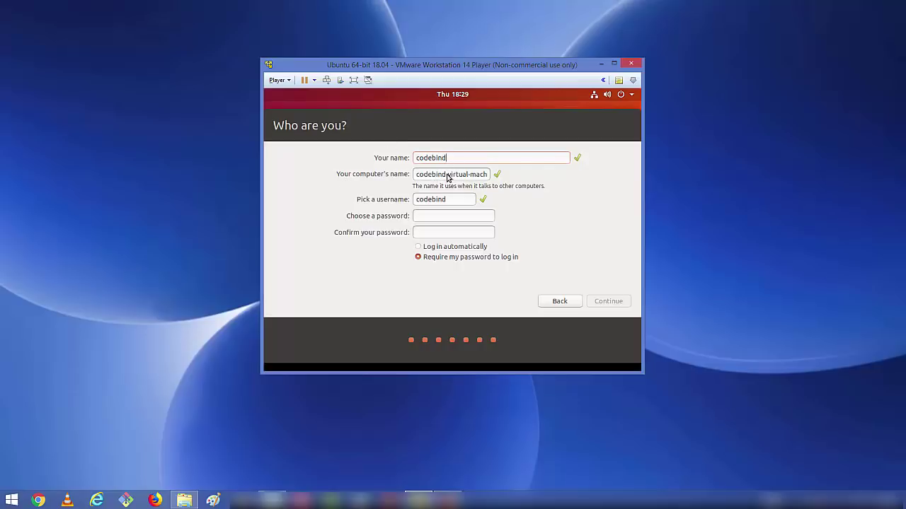
drag(448, 177, 501, 178)
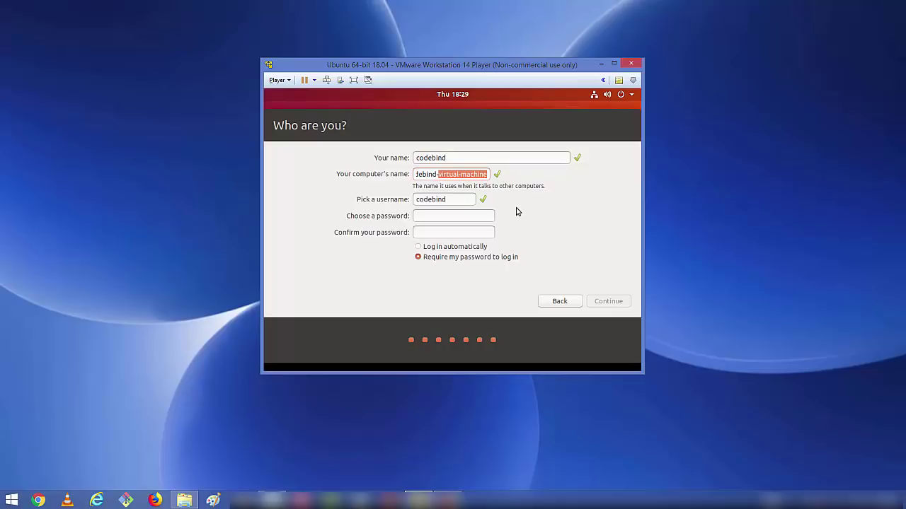
key(BackSpace)
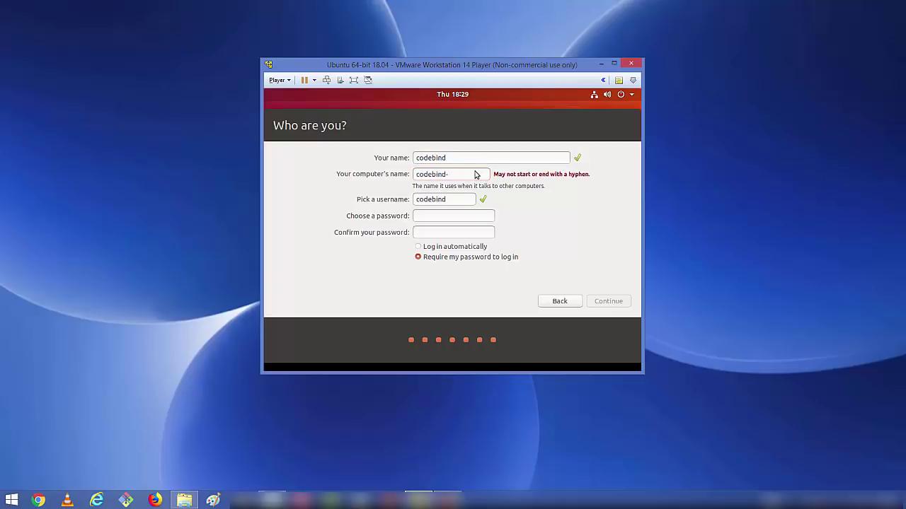
key(BackSpace)
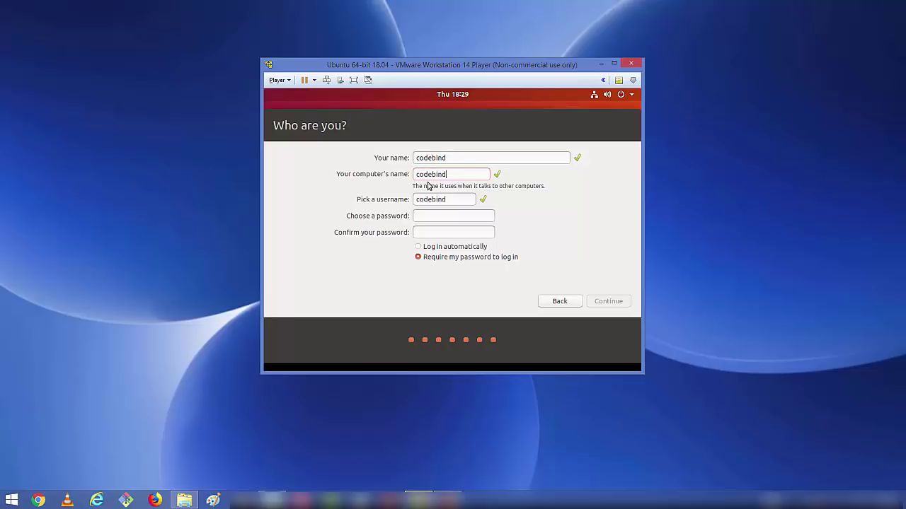
Step: Enter and confirm the account password, keep the password required at login, and continue the installation
click(467, 217)
text(******)
click(485, 234)
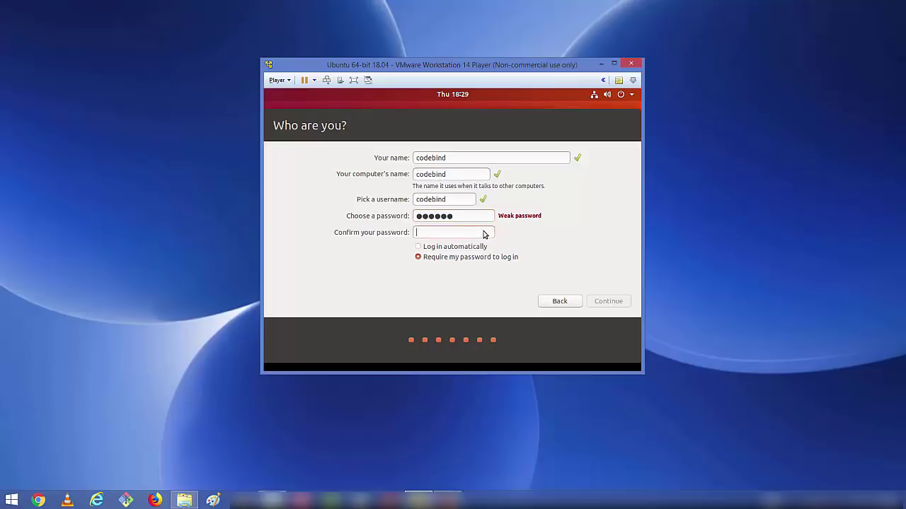
text(******)
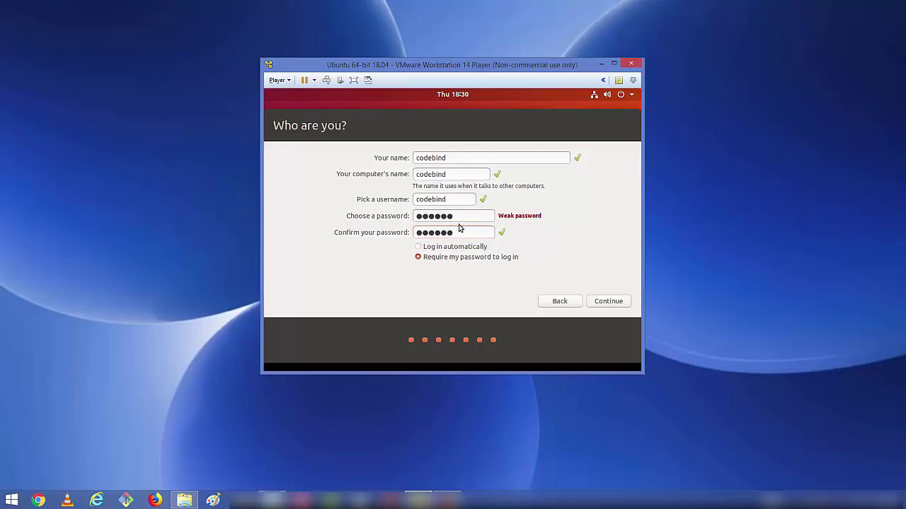
click(603, 305)
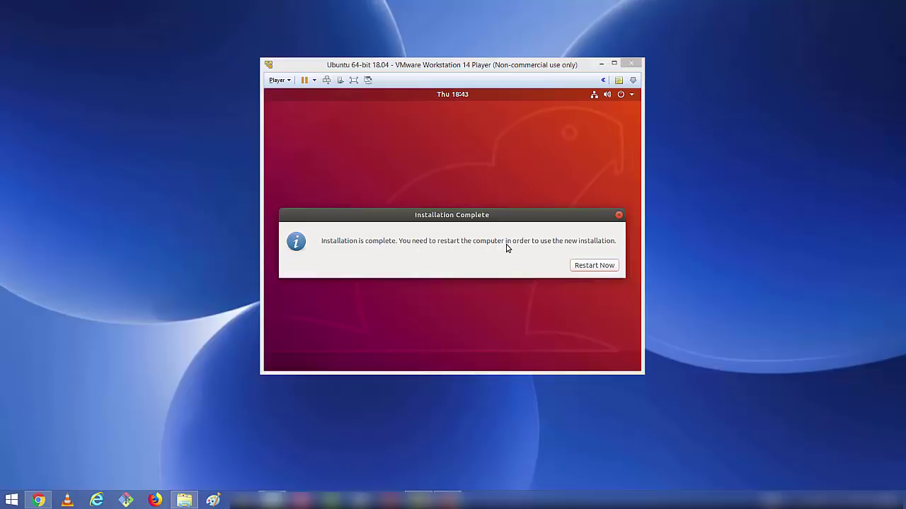
Step: Restart from the completed Ubuntu installation, and close the virtual machine by powering it off
click(586, 266)
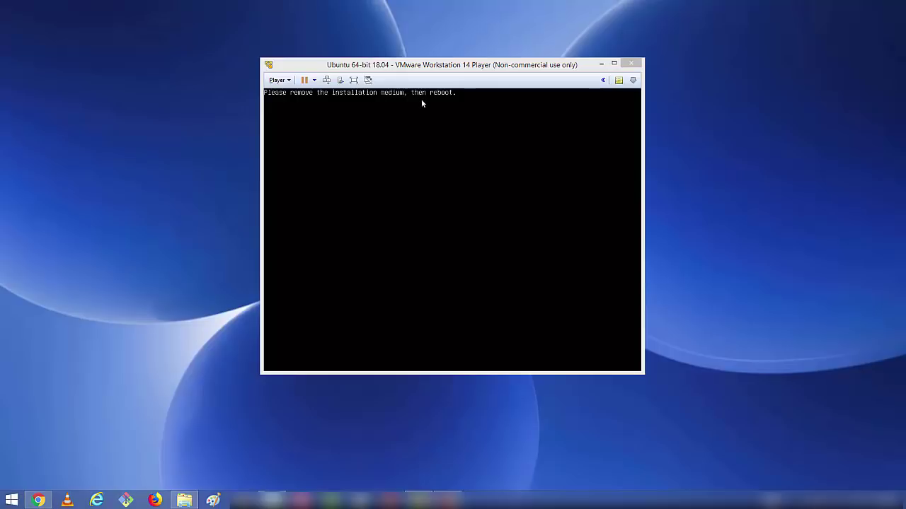
click(631, 65)
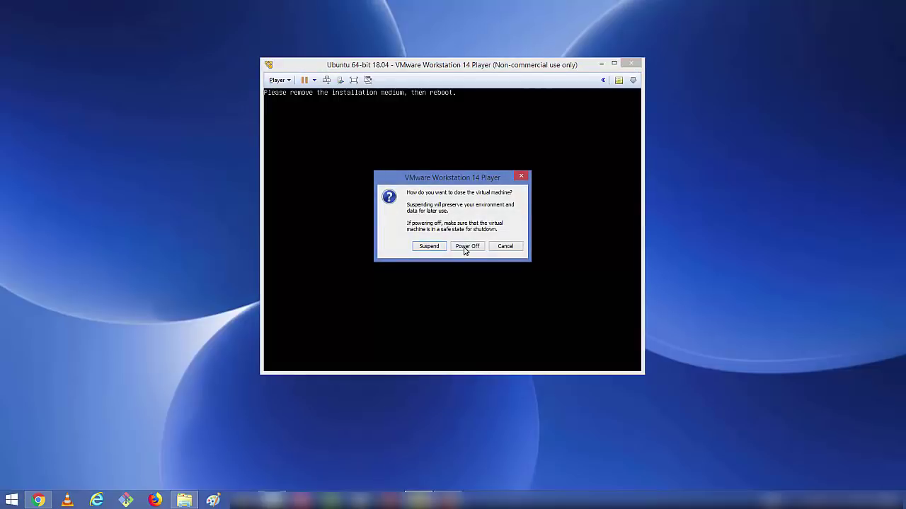
click(465, 248)
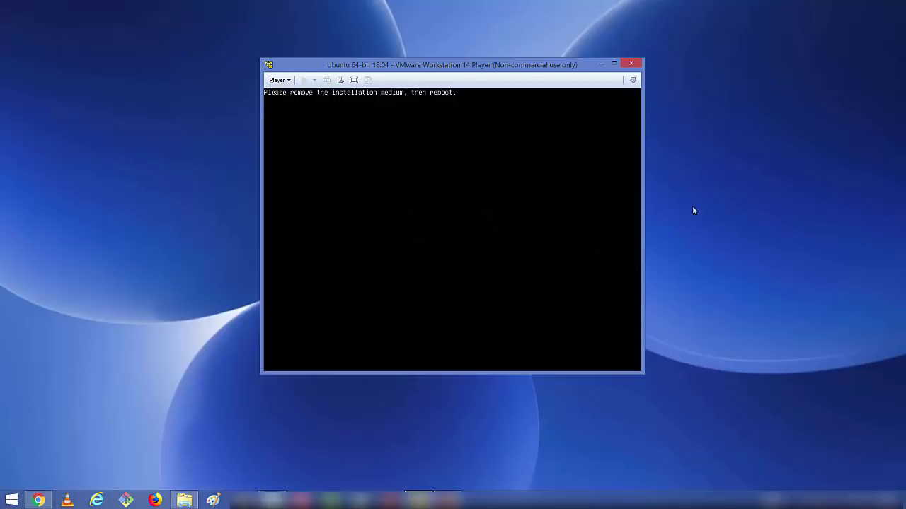
click(674, 182)
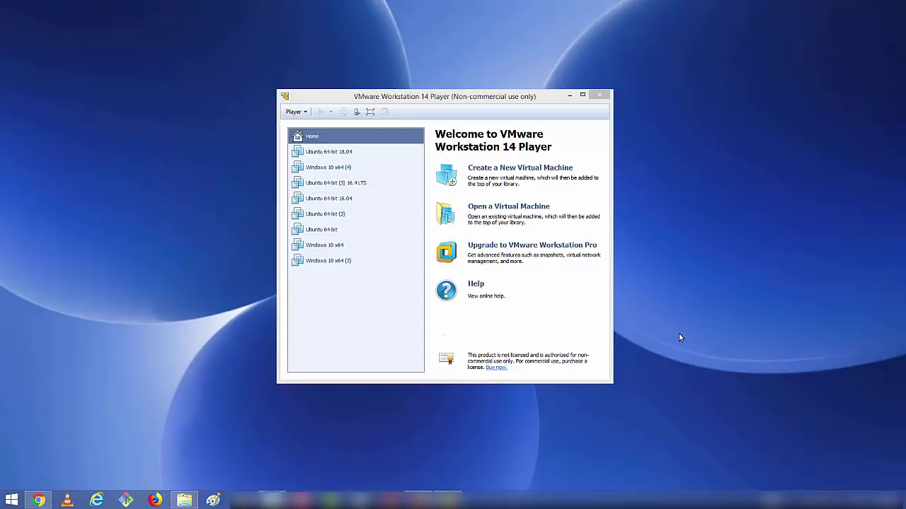
Step: Start the Ubuntu 64-bit 18.04 virtual machine and sign in to the codebind account with the account password
click(334, 152)
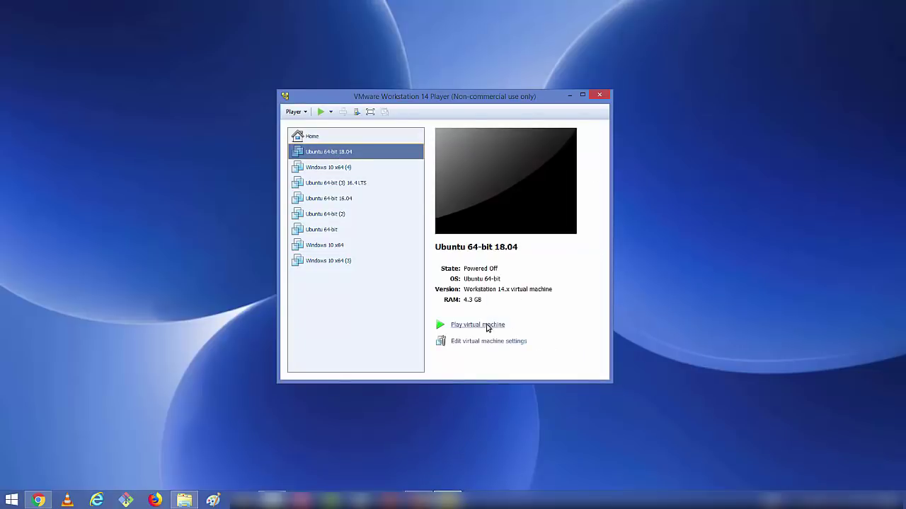
click(484, 326)
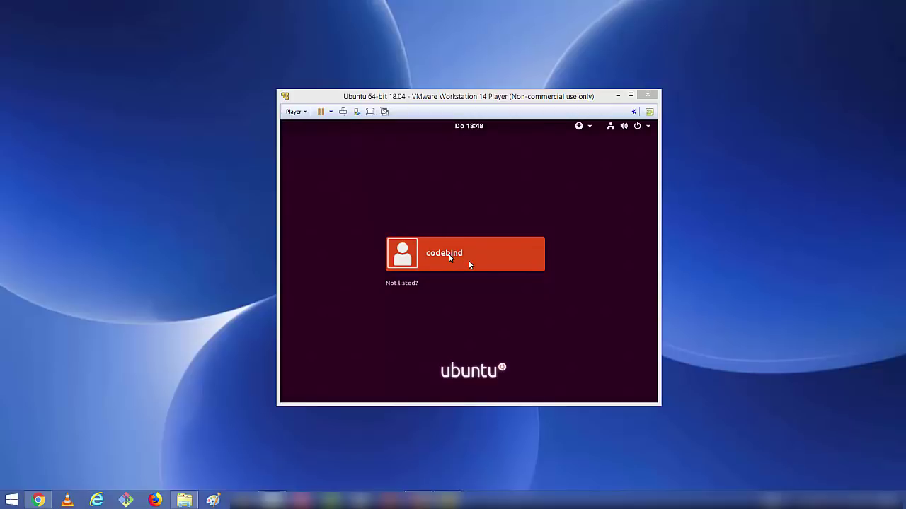
click(450, 253)
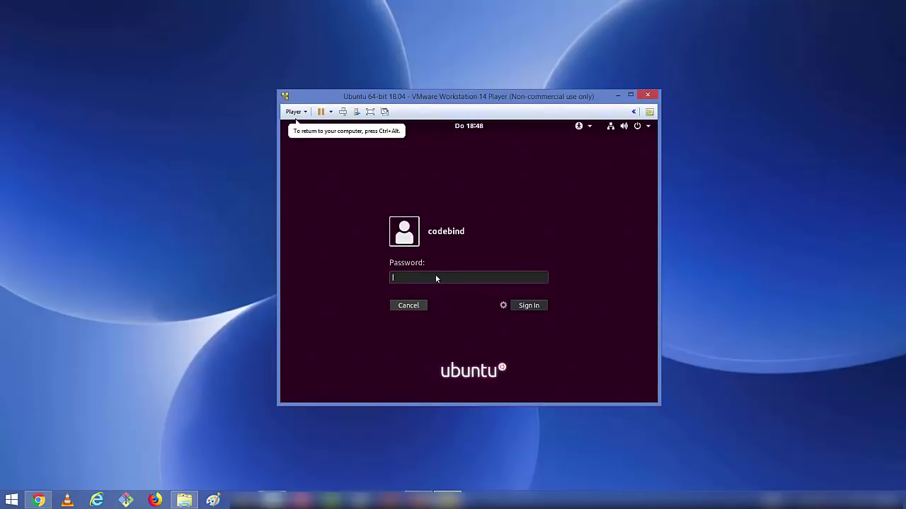
text(•••)
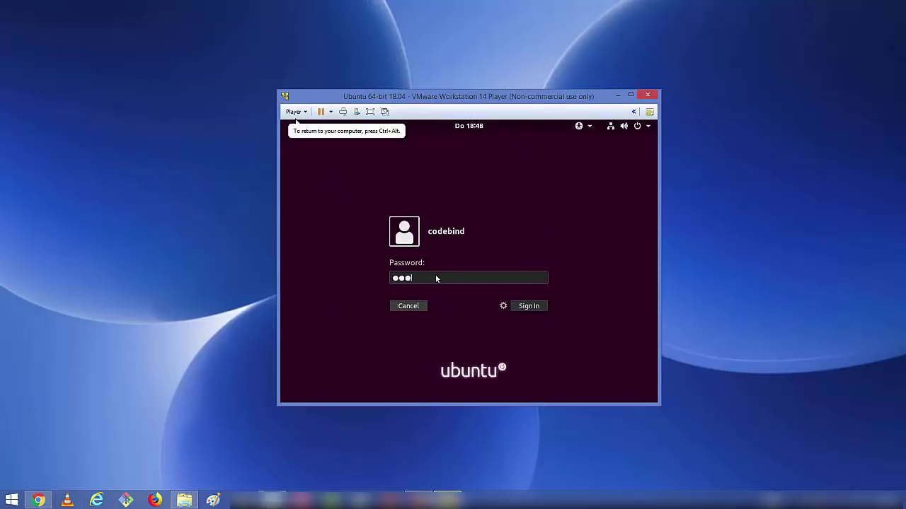
text(•••)
key(Return)
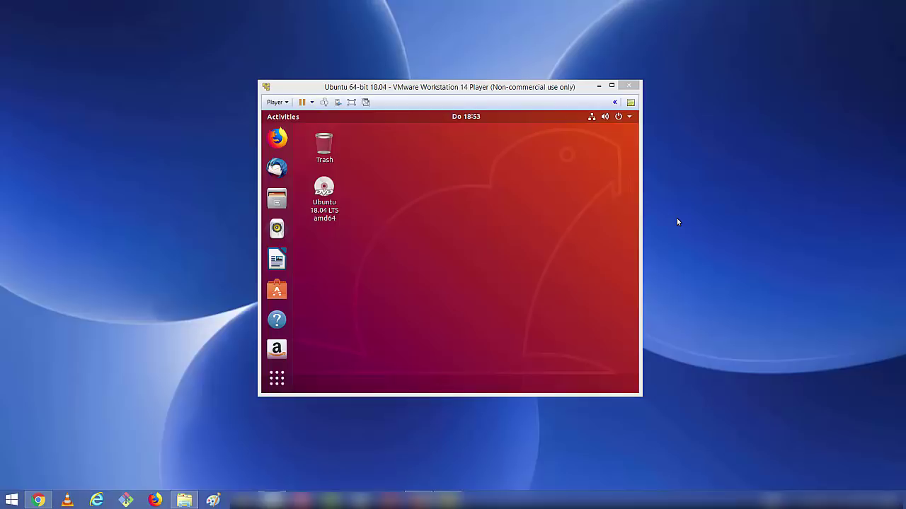
Step: Maximize the virtual machine window, search Ubuntu's applications for "ter" and open Terminal
click(612, 87)
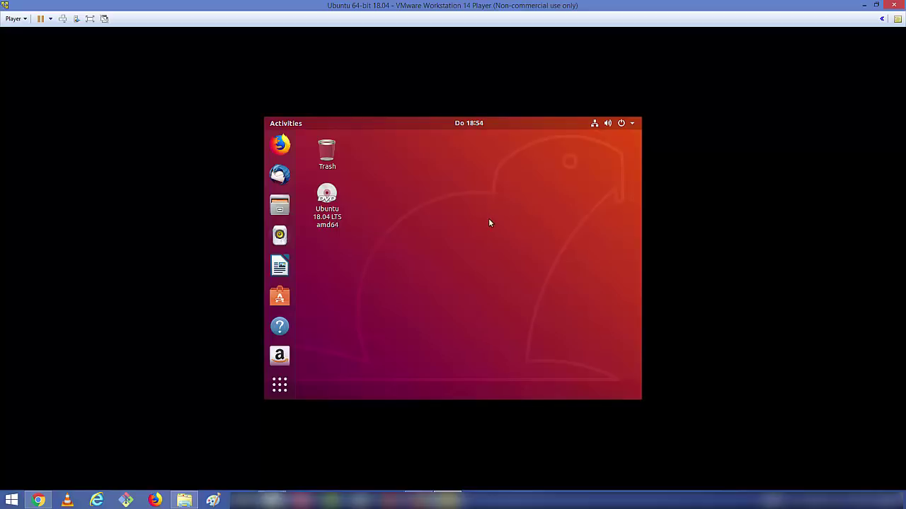
click(280, 386)
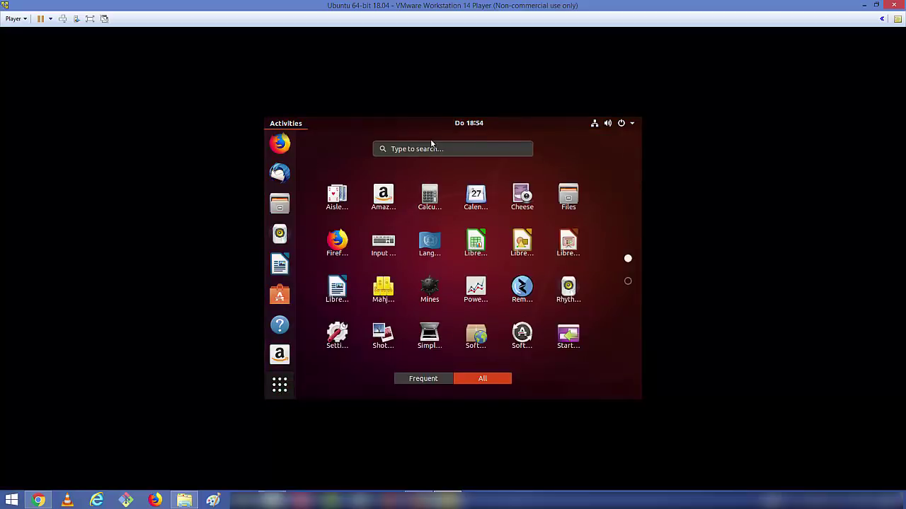
click(427, 150)
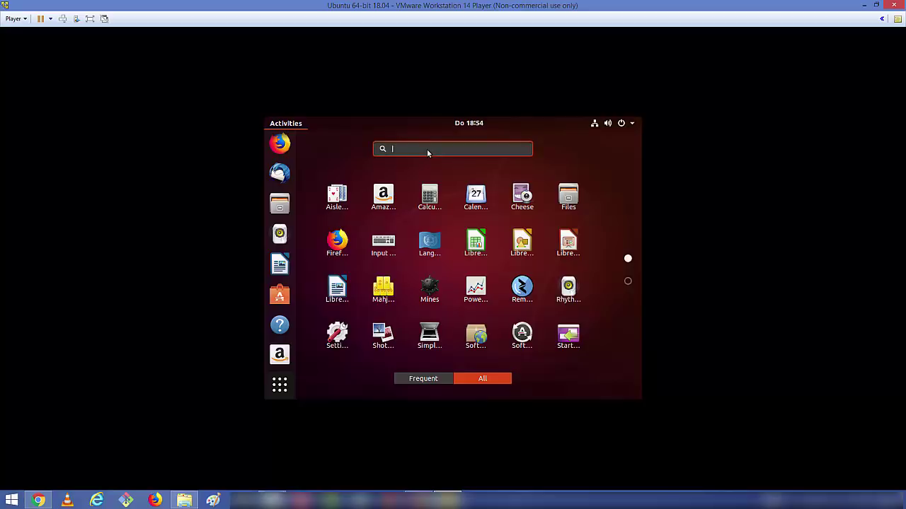
text(ter)
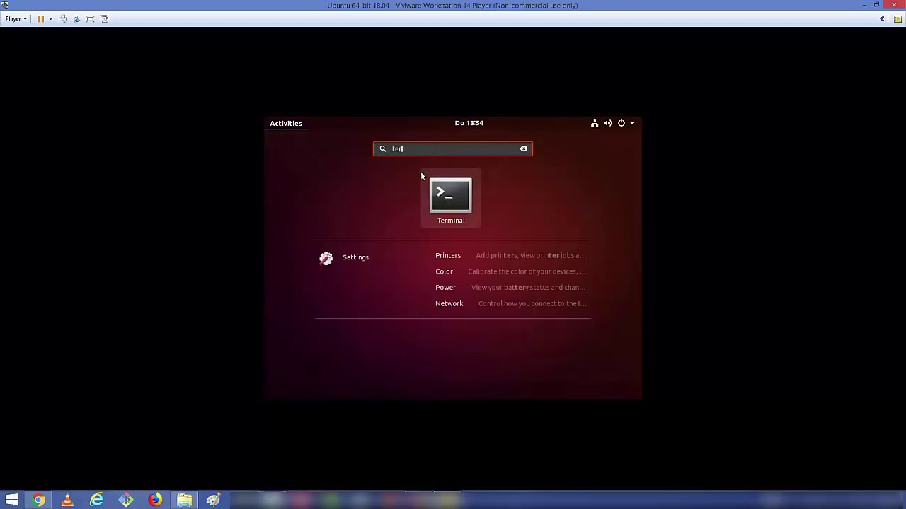
click(450, 192)
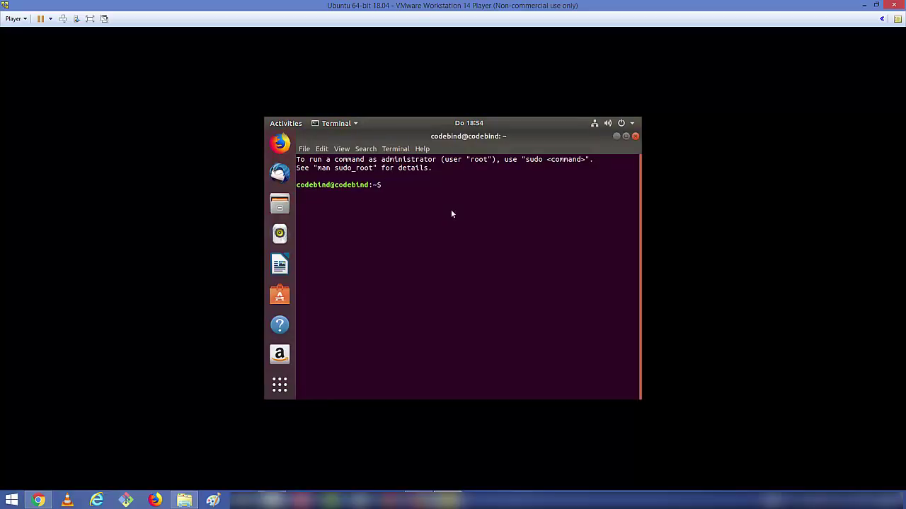
Step: Run sudo apt-get install open-vm-tools, supply the account password for sudo, and accept the package installation with y
text(sudo apt-get install open)
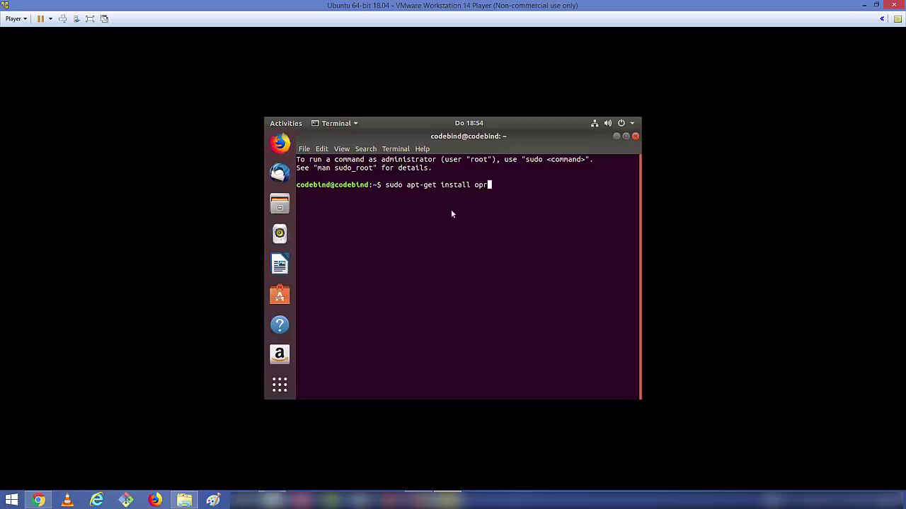
text(-vm-tools)
key(Return)
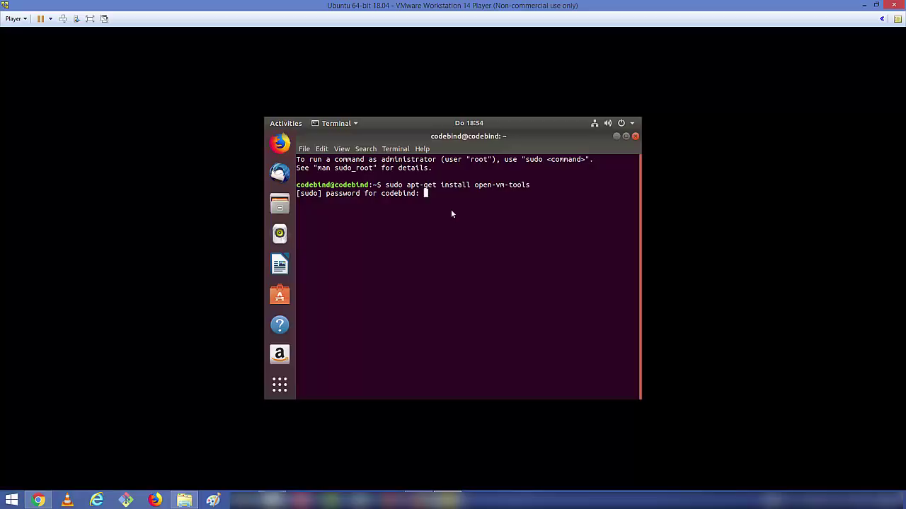
key(Return)
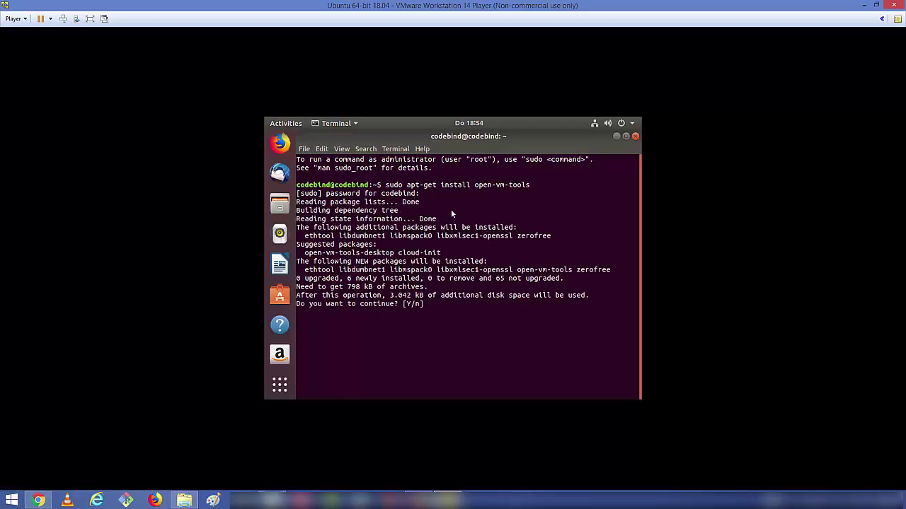
text(y)
key(Return)
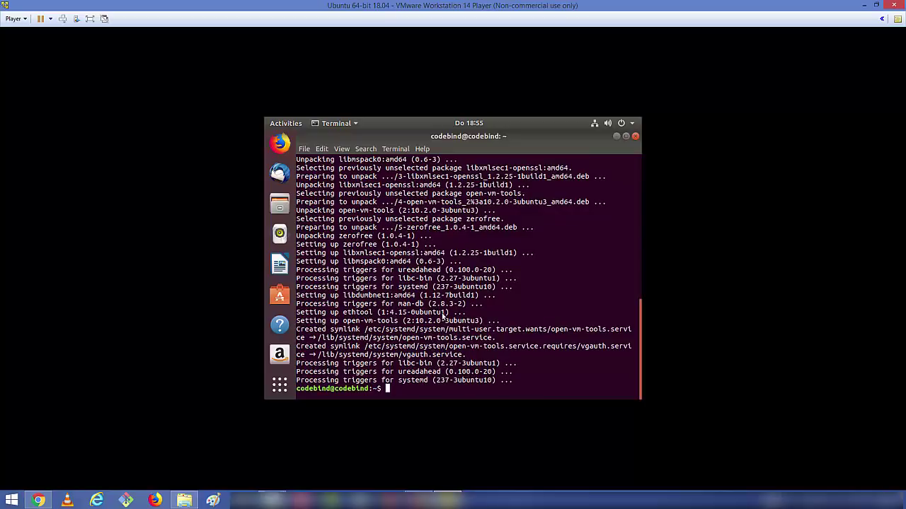
Step: Extend the previous command to sudo apt-get install open-vm-tools-desktop, run it, and accept the installation with y
key(Up)
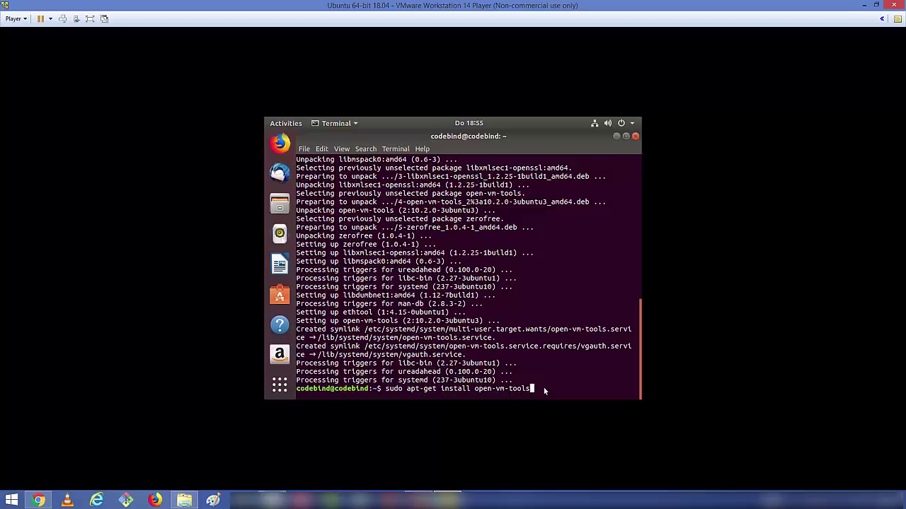
text(-desktop)
key(Return)
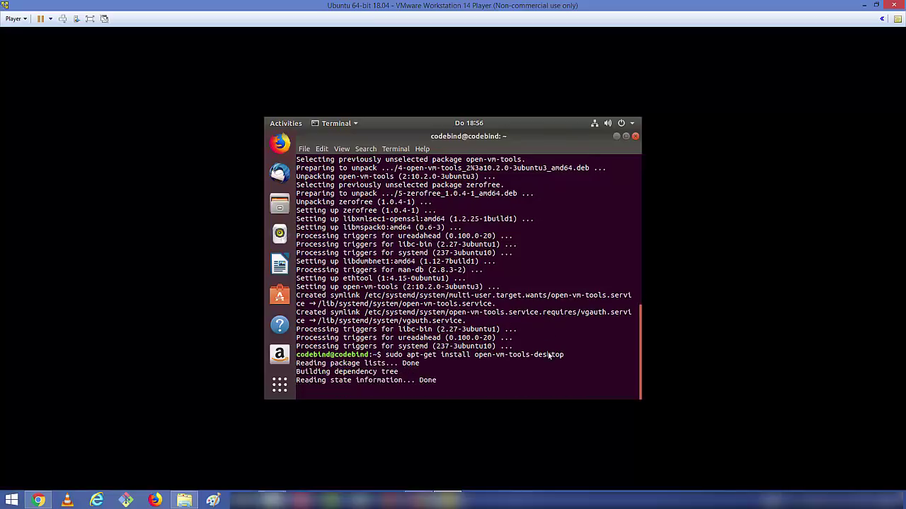
text(y)
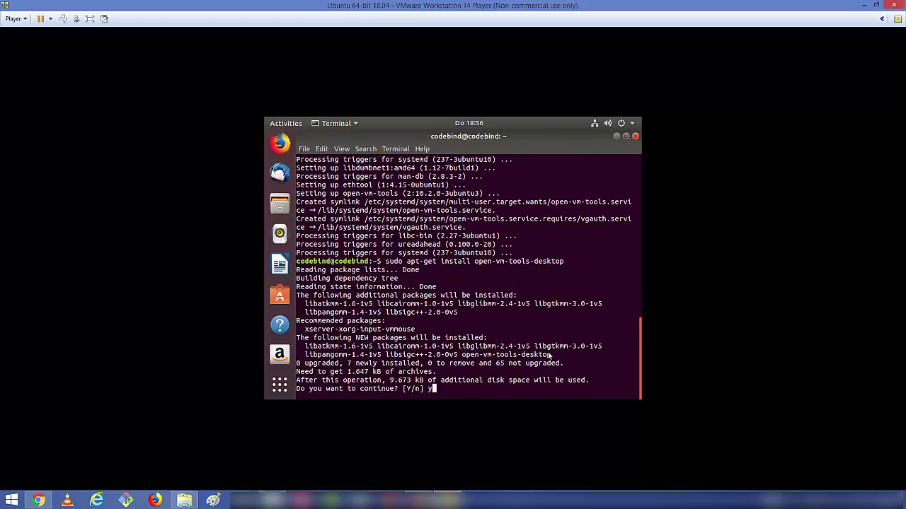
key(Return)
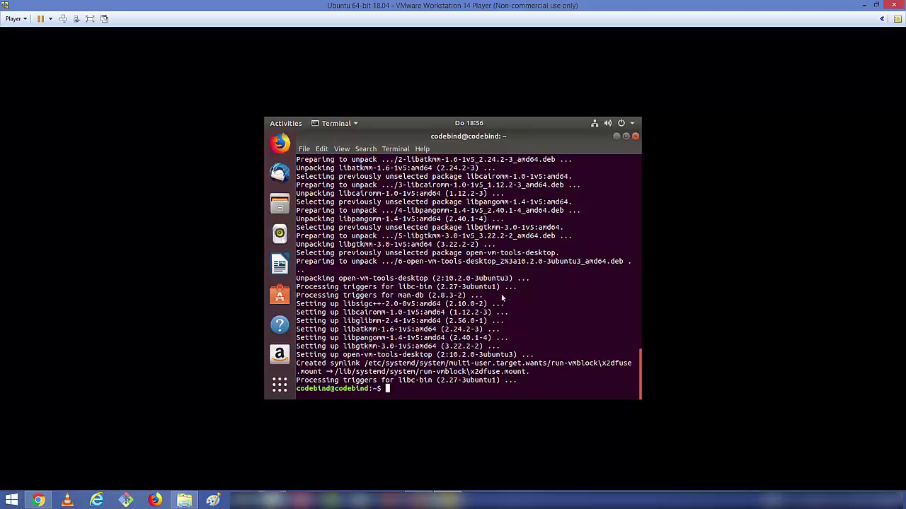
Step: Close the Terminal and restart Ubuntu from its power-off options
click(635, 137)
click(627, 125)
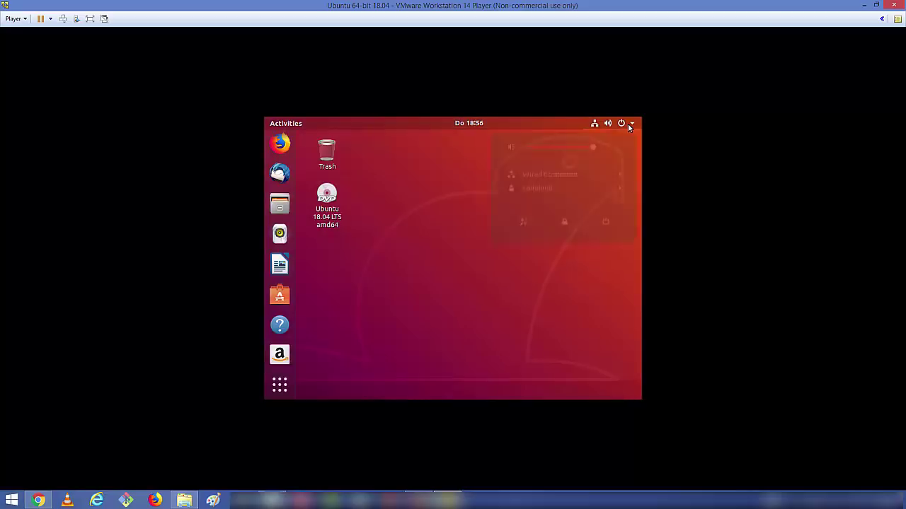
click(605, 227)
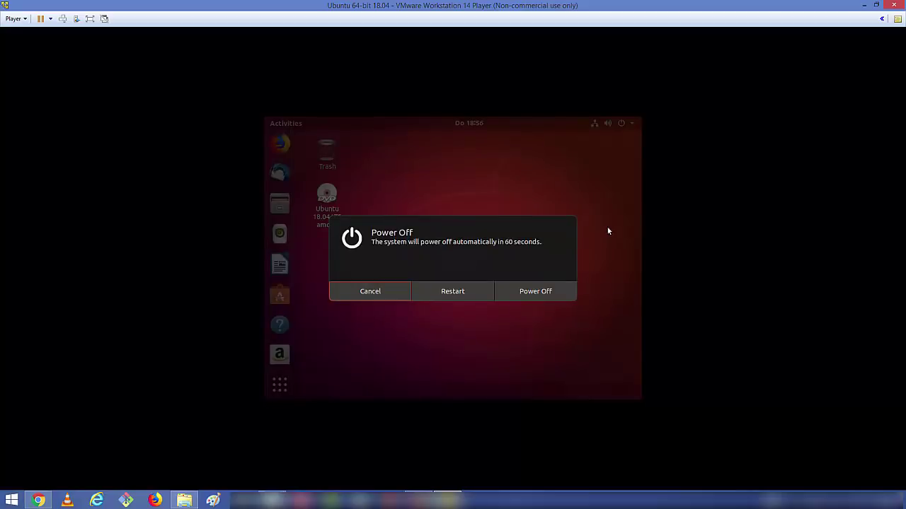
click(451, 292)
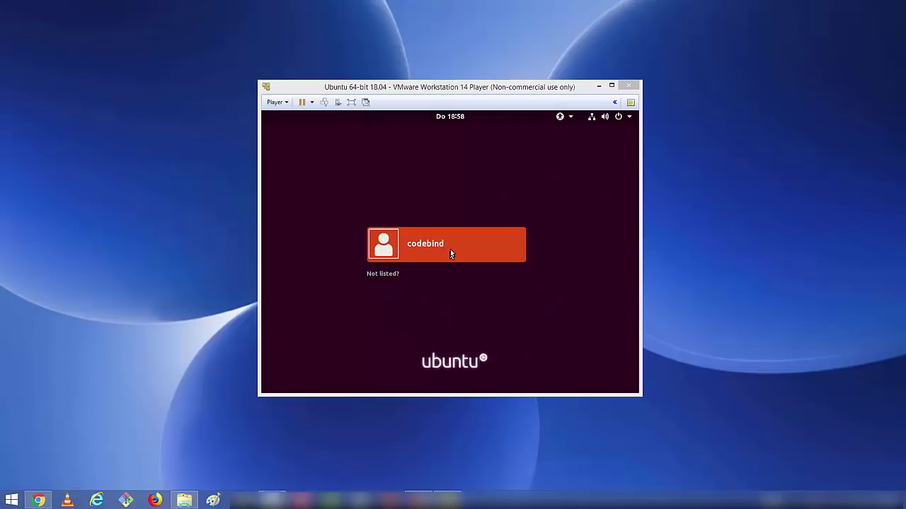
Step: Sign back in to the codebind account with the account password
click(450, 249)
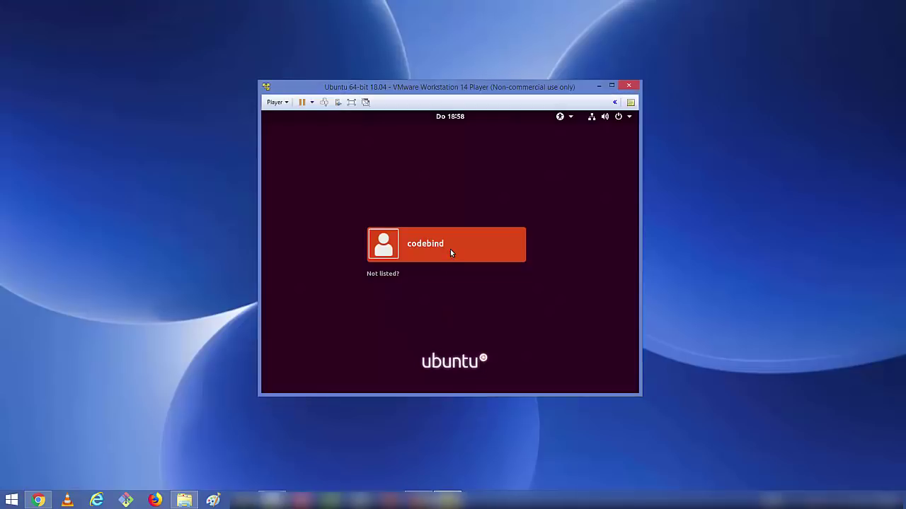
text(******)
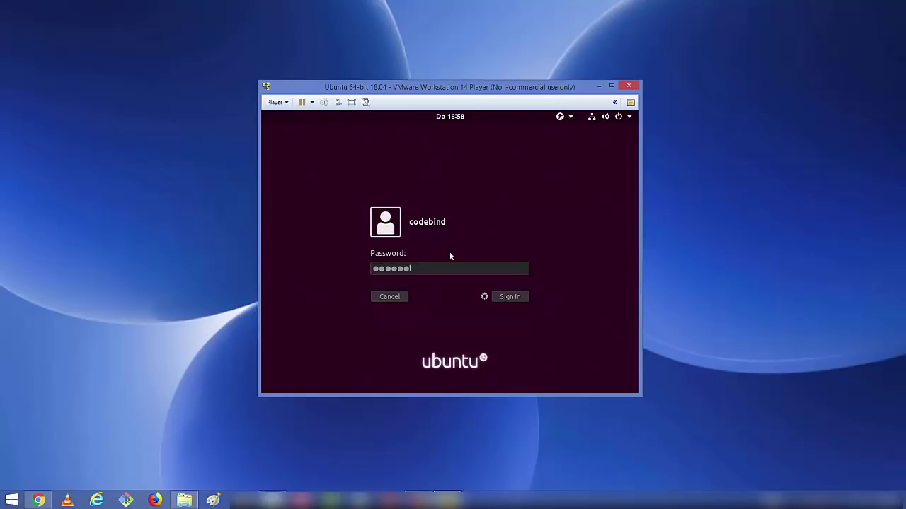
key(Return)
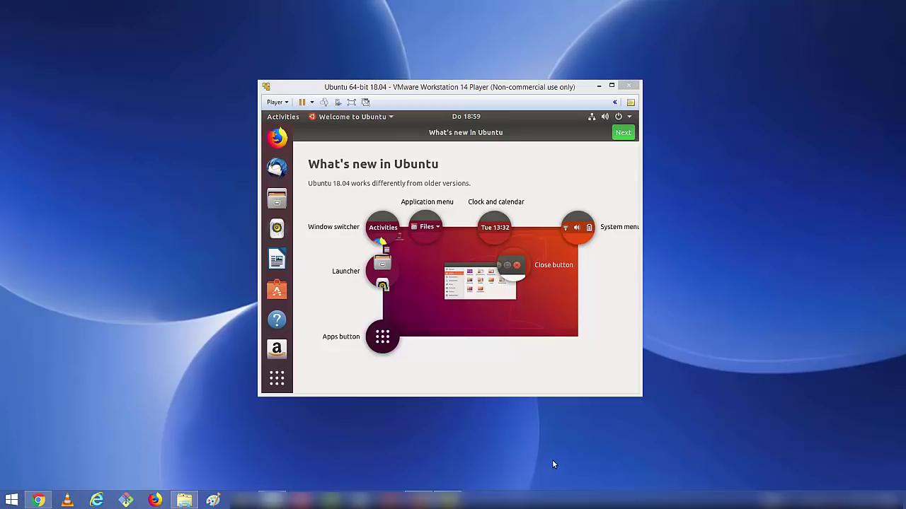
Step: Maximize the virtual machine window so the Ubuntu desktop fills it, and put the focus on the empty desktop
click(559, 358)
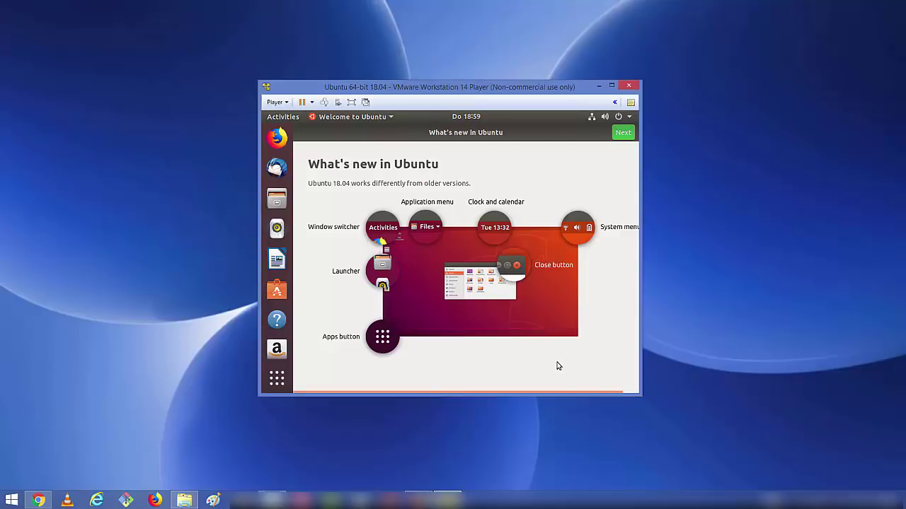
click(612, 85)
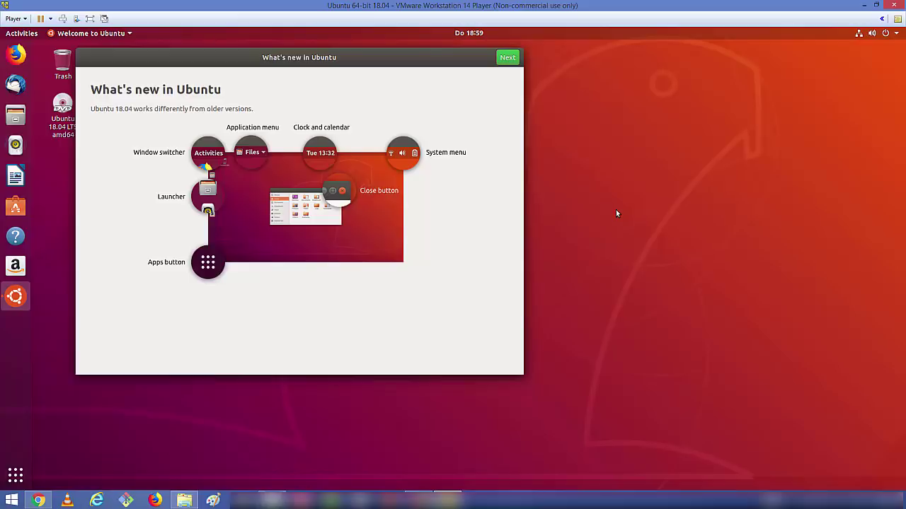
click(659, 247)
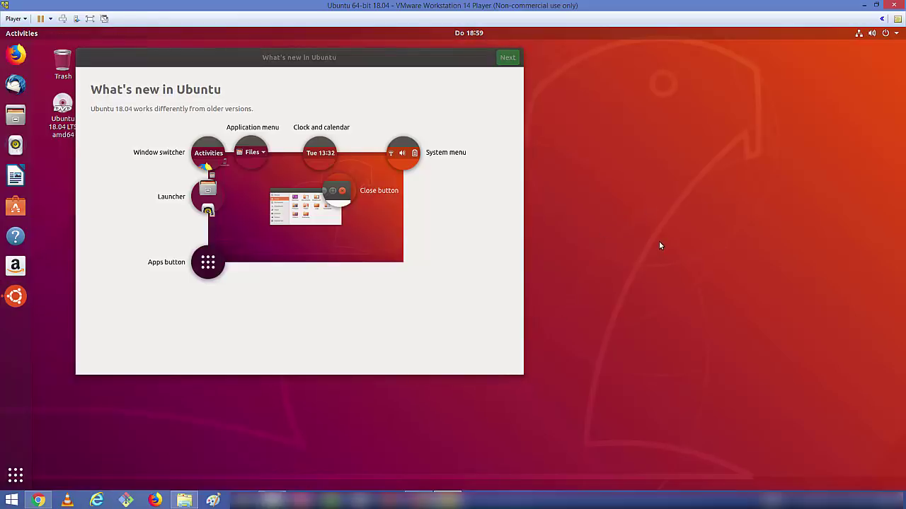